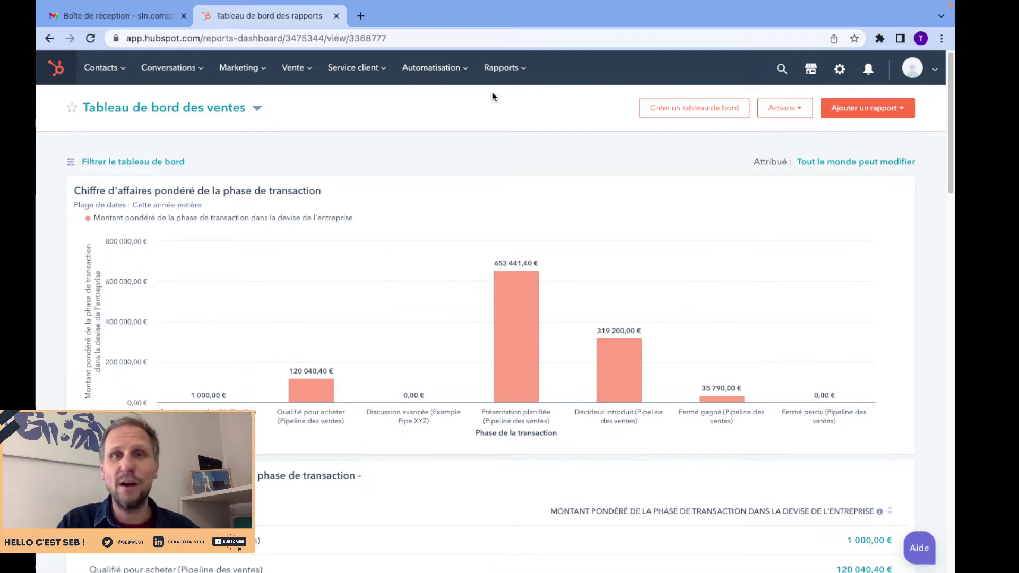
- Open the Séquences page and examine the overview's company, sequence, status, enrolled-by and enrolment date filter options
mouse_move(466, 73)
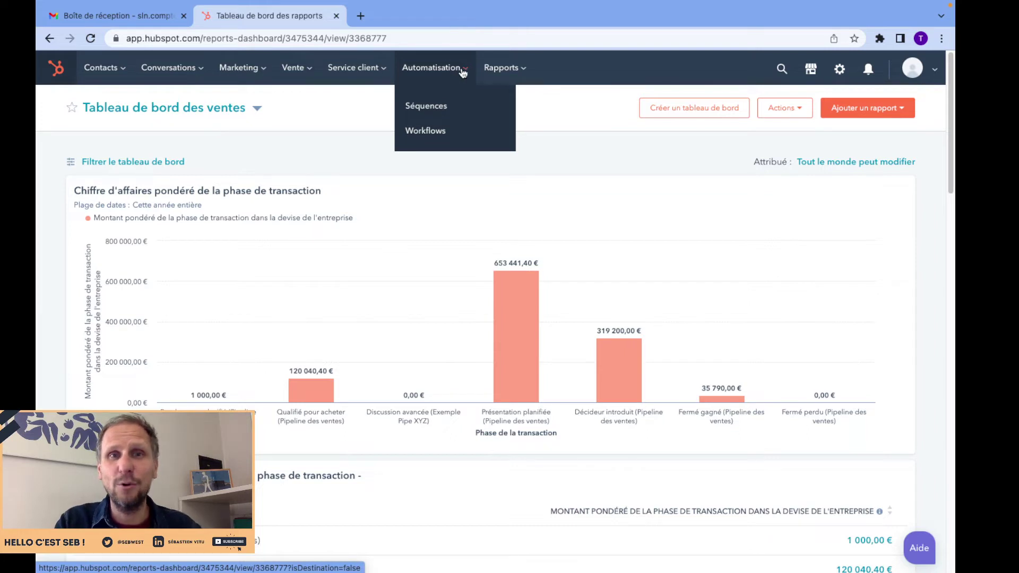
click(426, 106)
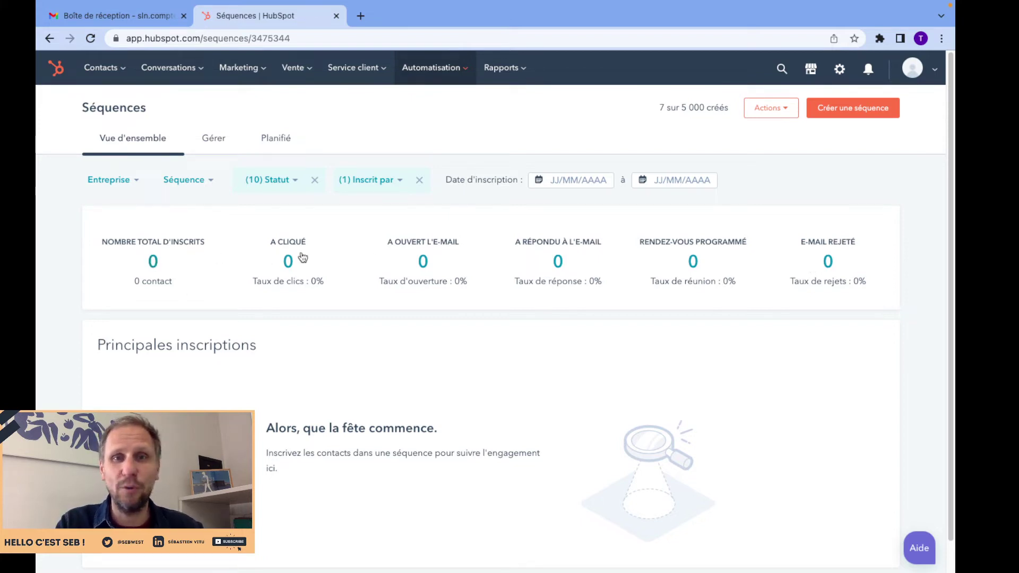
click(135, 180)
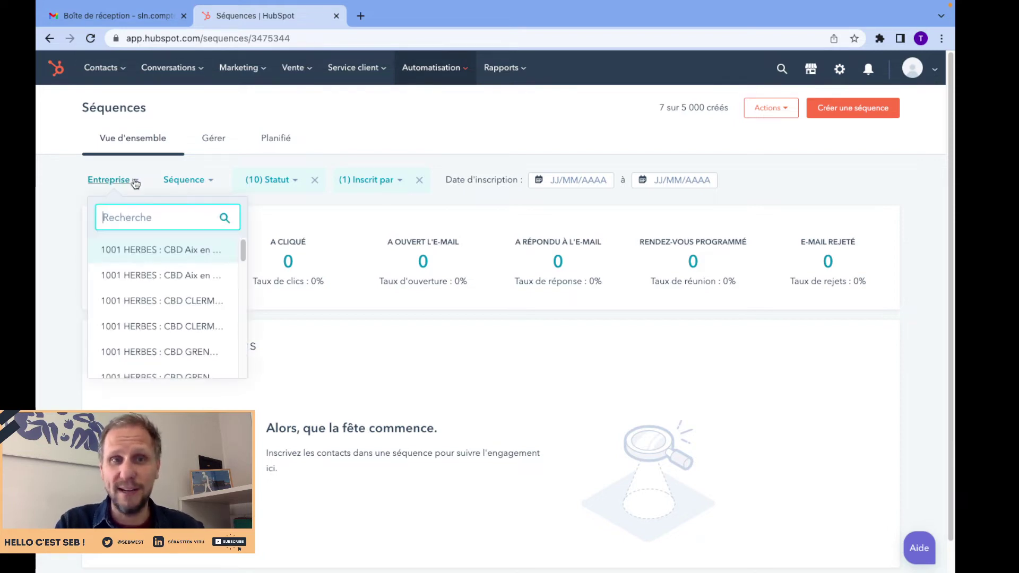
click(212, 181)
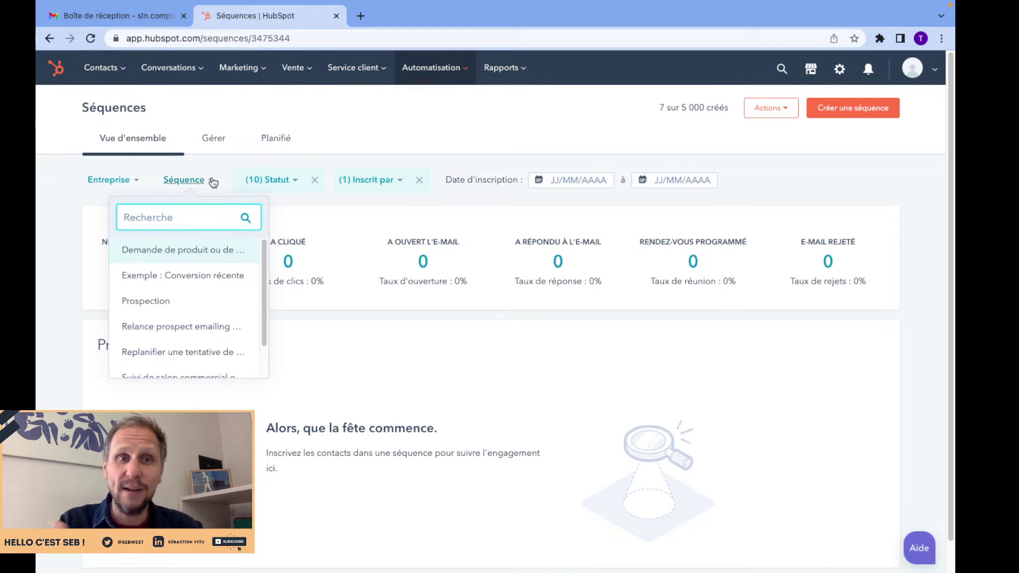
click(295, 181)
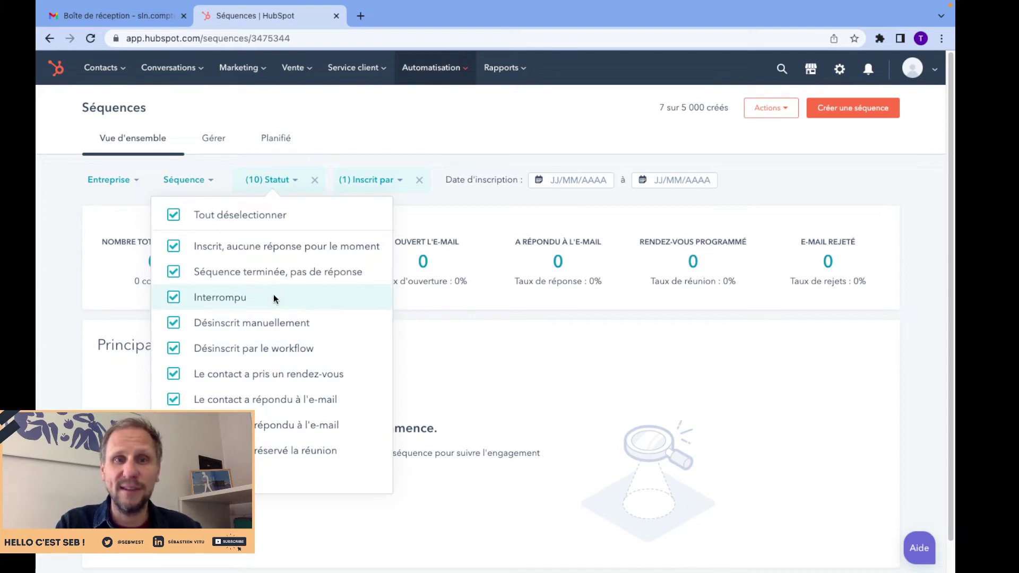
click(63, 277)
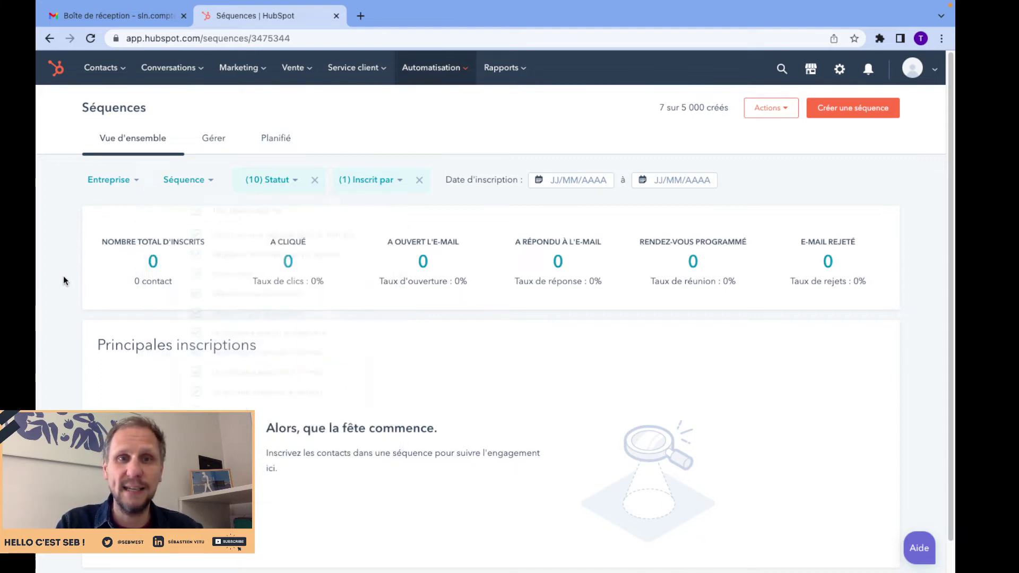
click(400, 183)
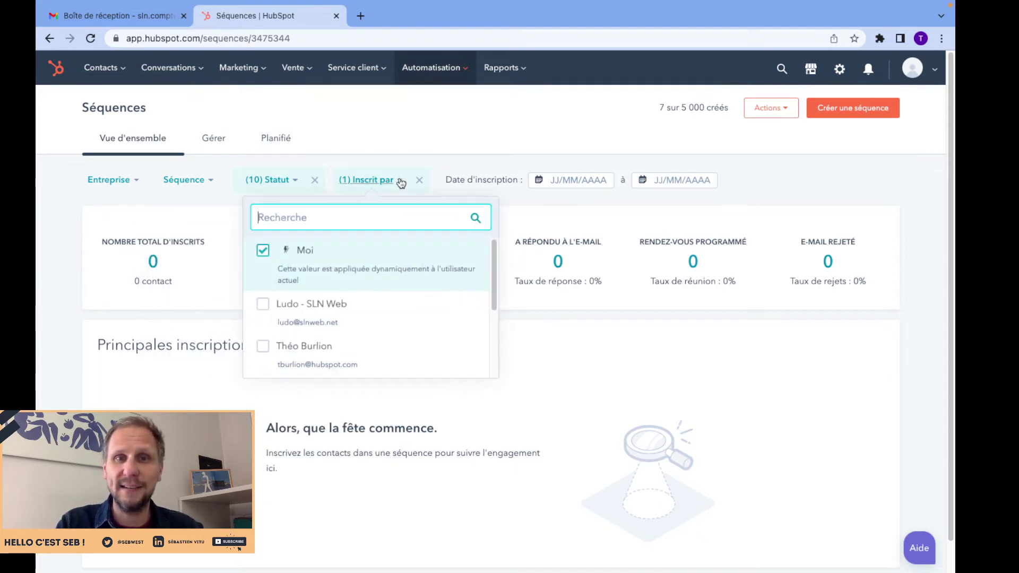
click(57, 250)
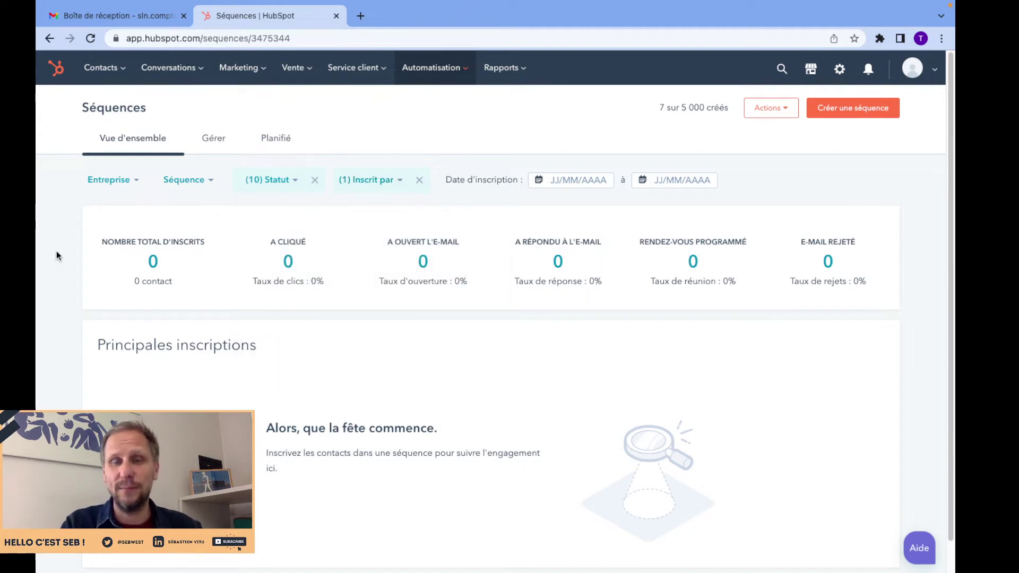
click(562, 180)
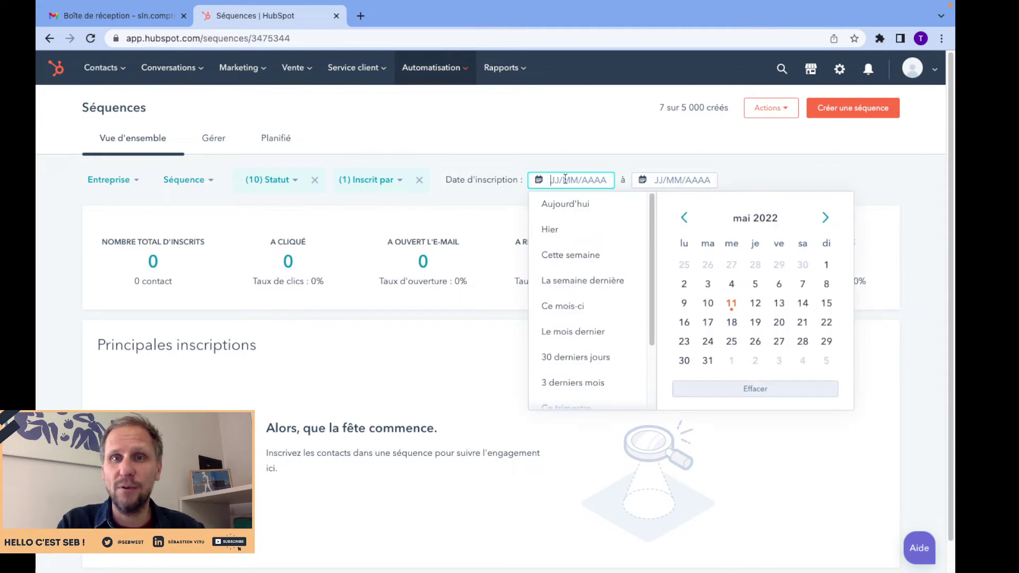
click(678, 181)
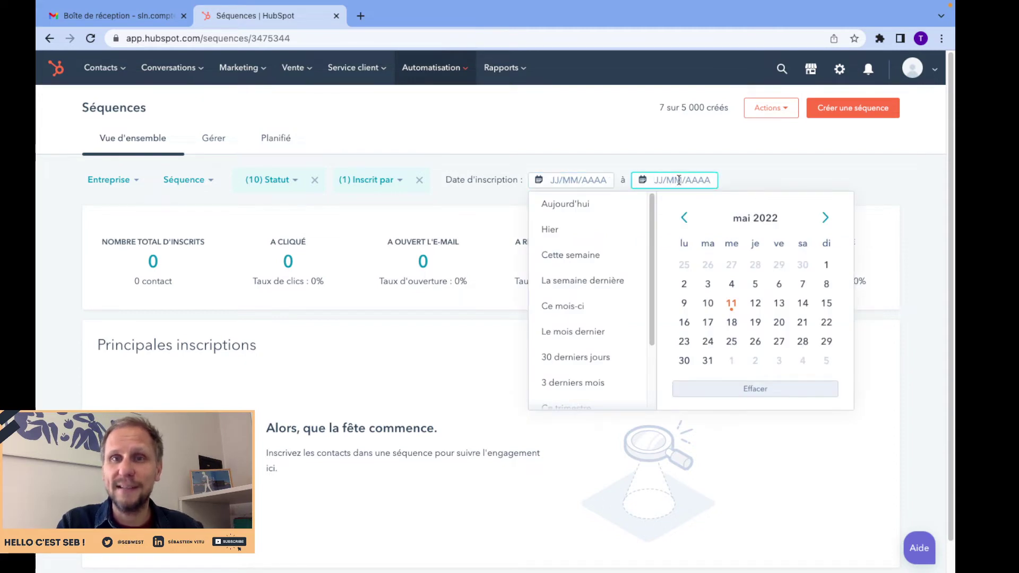
click(499, 145)
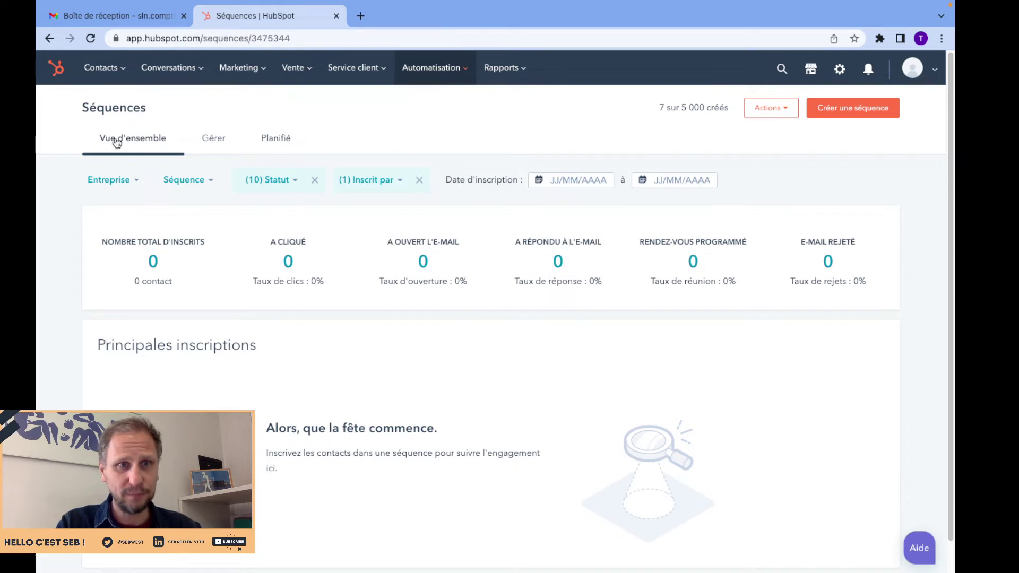
- Review the list of existing sequences and the scheduled sequence e-mails, ending on the list of managed sequences
click(211, 142)
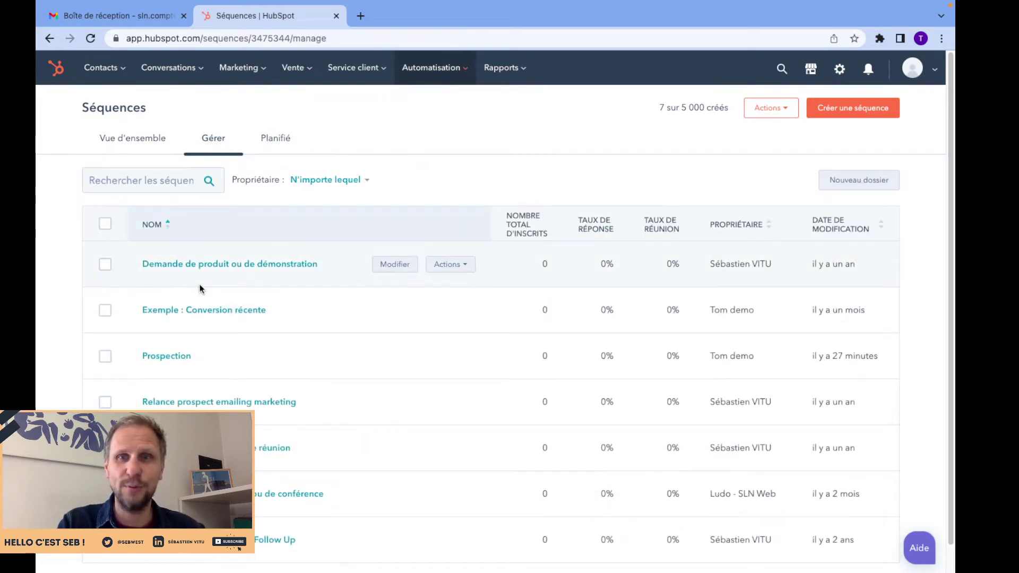
scroll(199, 284, down, 1)
scroll(220, 398, up, 1)
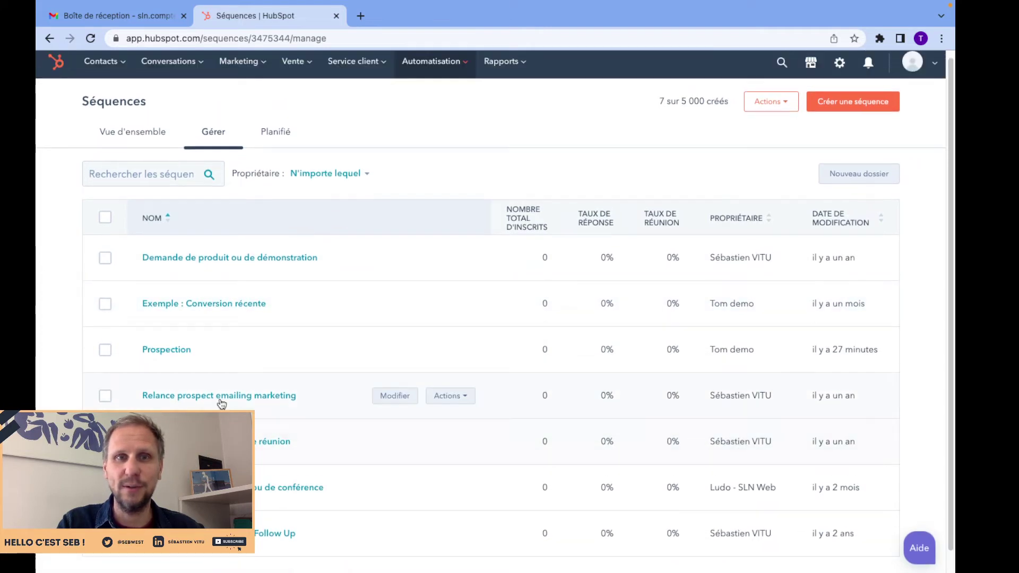
scroll(222, 403, up, 1)
click(283, 139)
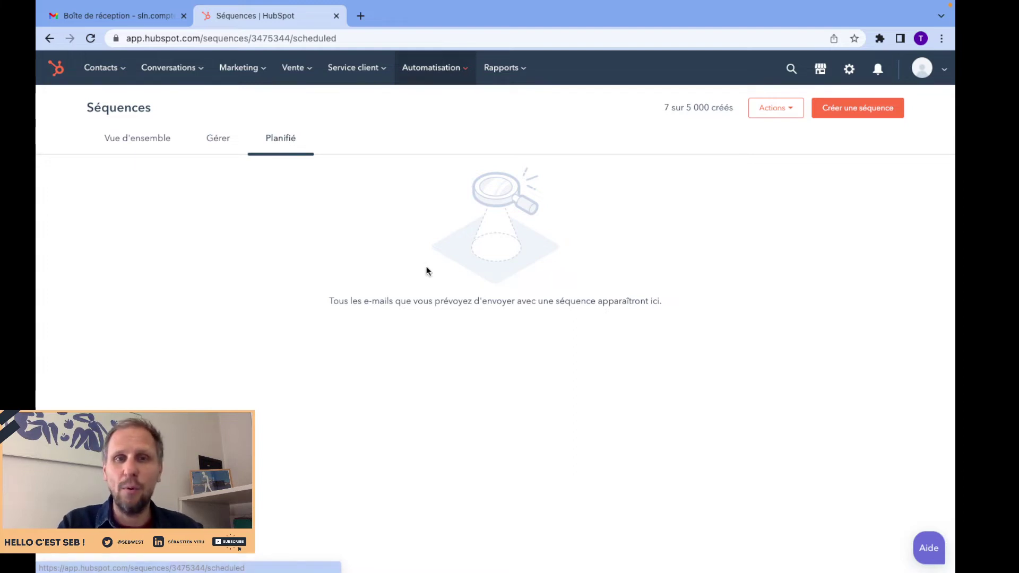
click(221, 142)
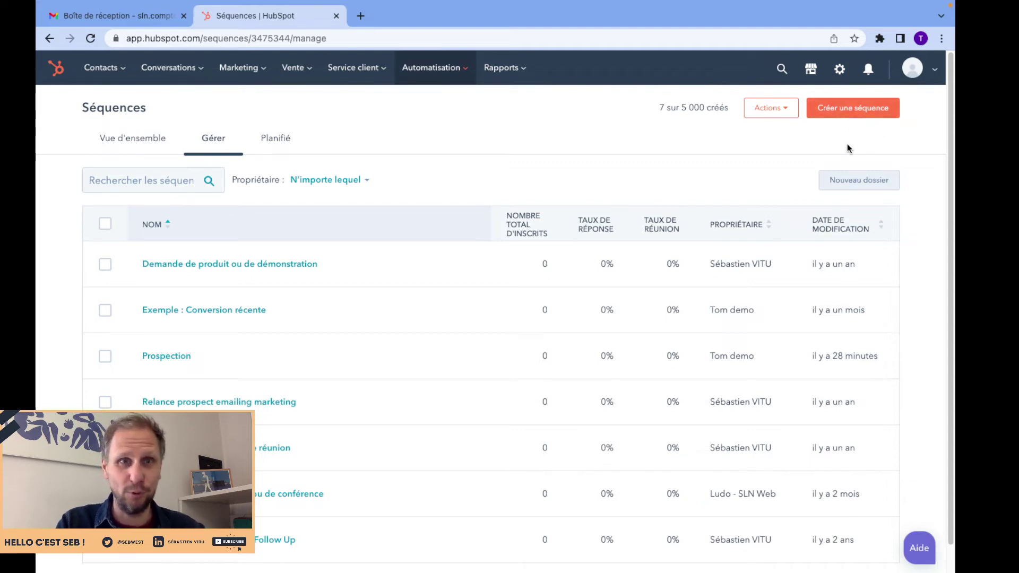
- Start a new sequence and browse the predefined sequence templates offered as starting points
click(839, 113)
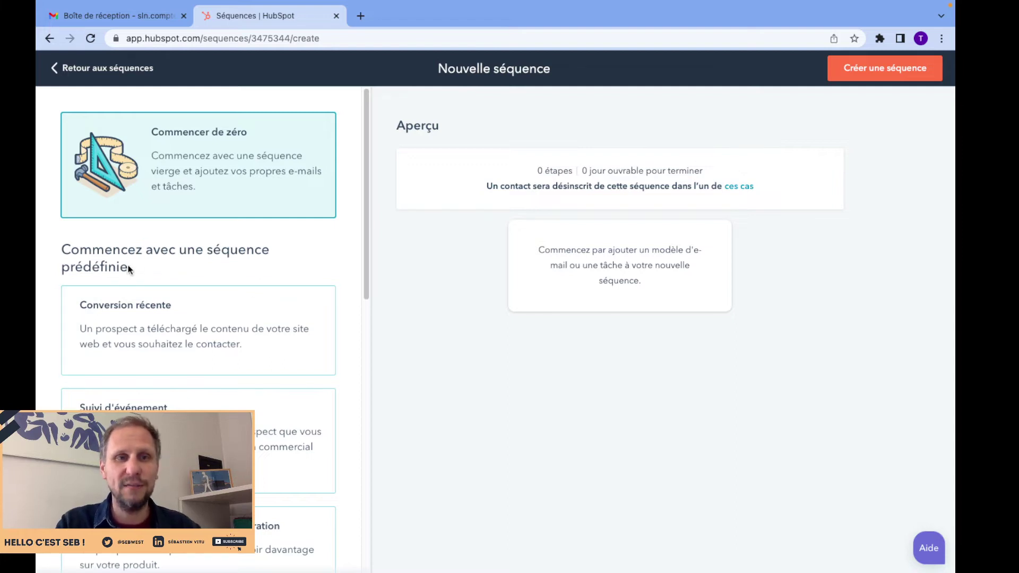
drag(129, 266, 62, 253)
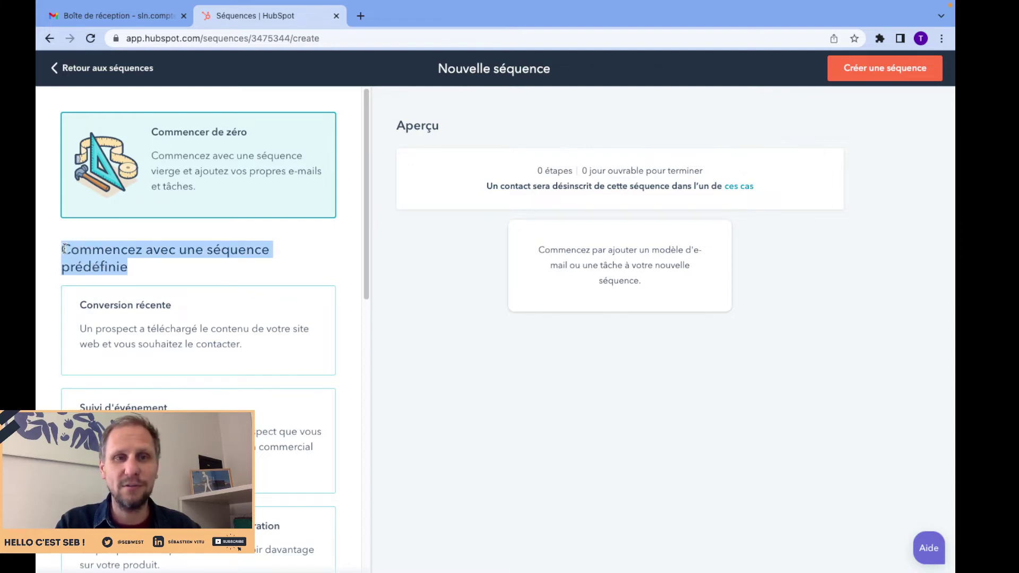
click(285, 264)
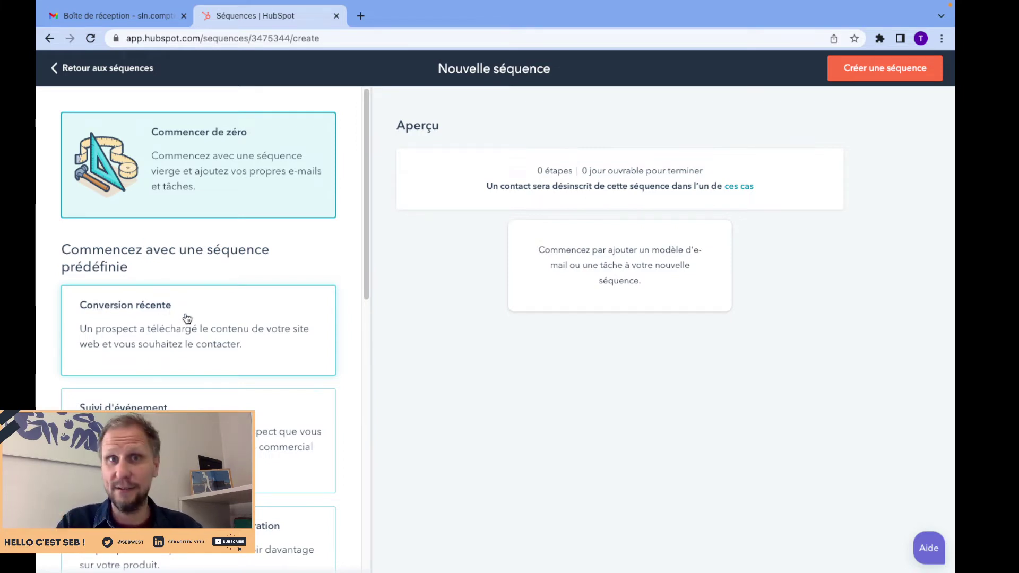
scroll(187, 318, down, 3)
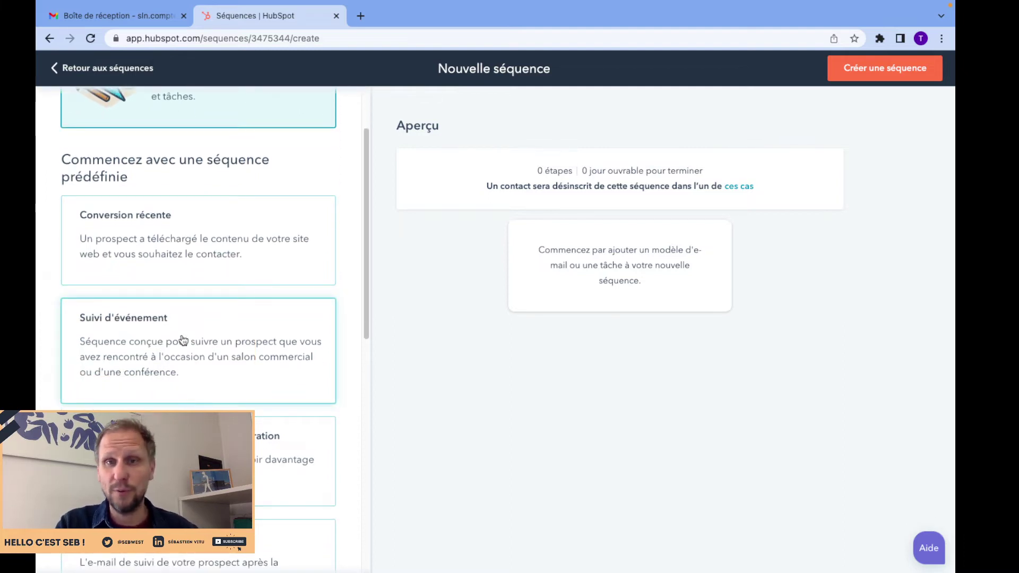
scroll(183, 339, down, 4)
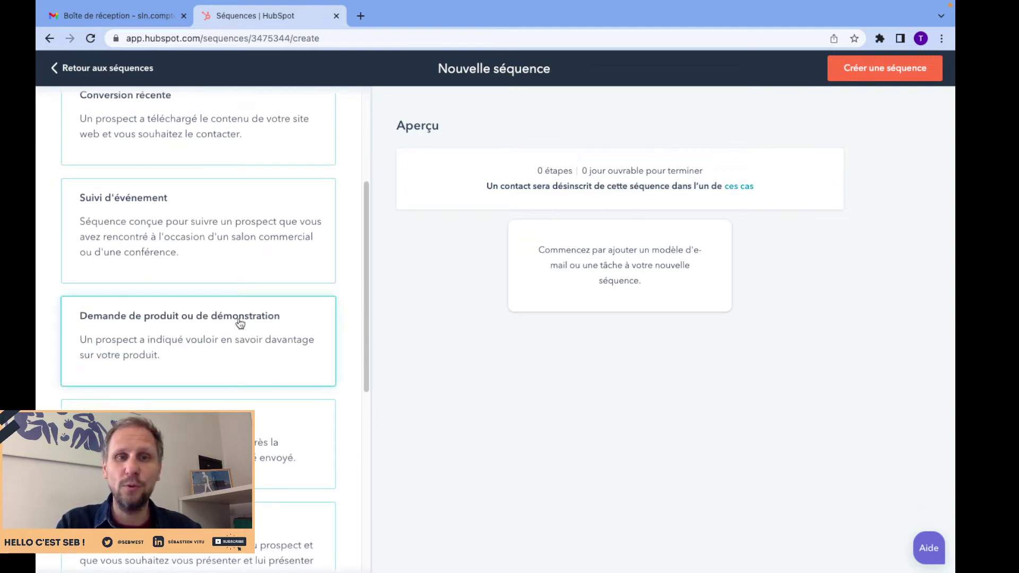
scroll(239, 323, down, 4)
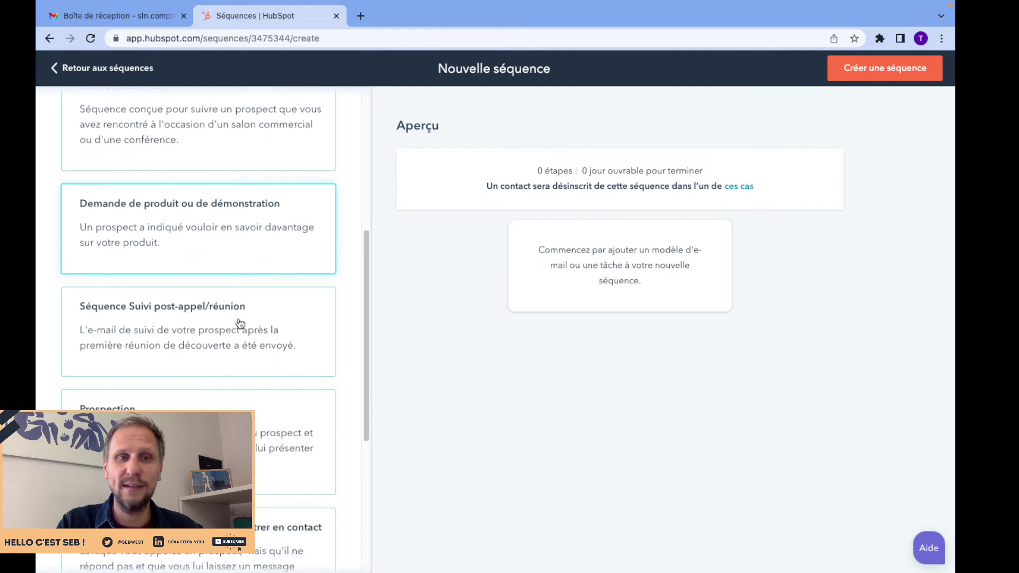
scroll(239, 318, down, 3)
scroll(237, 312, down, 2)
scroll(257, 318, down, 2)
scroll(258, 319, down, 3)
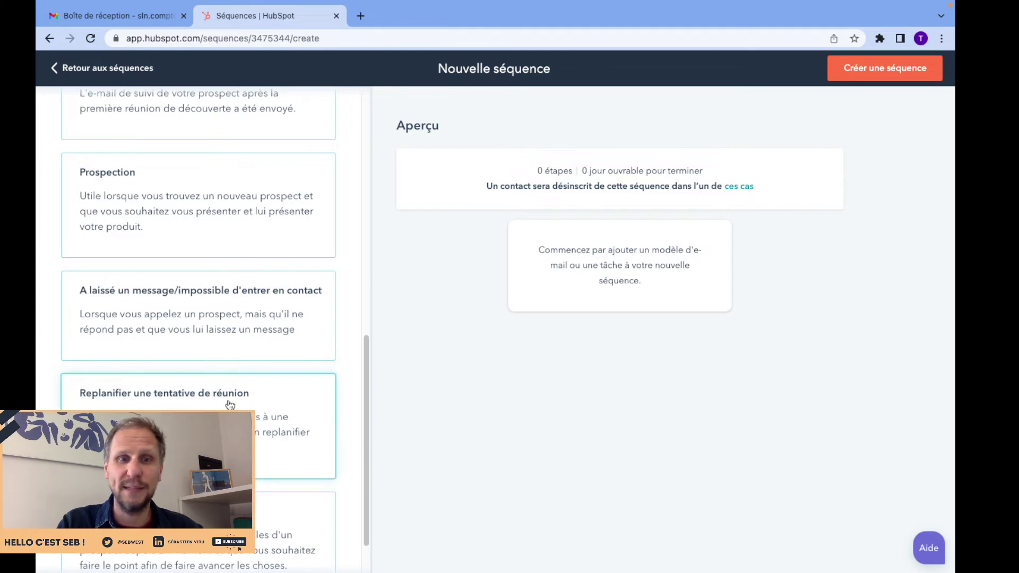
scroll(229, 404, down, 1)
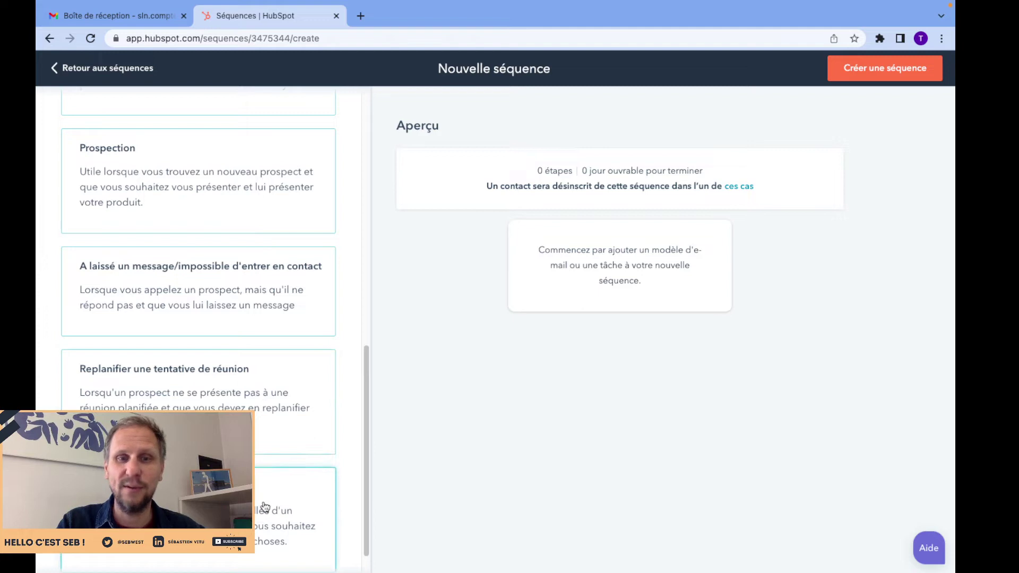
scroll(263, 502, down, 1)
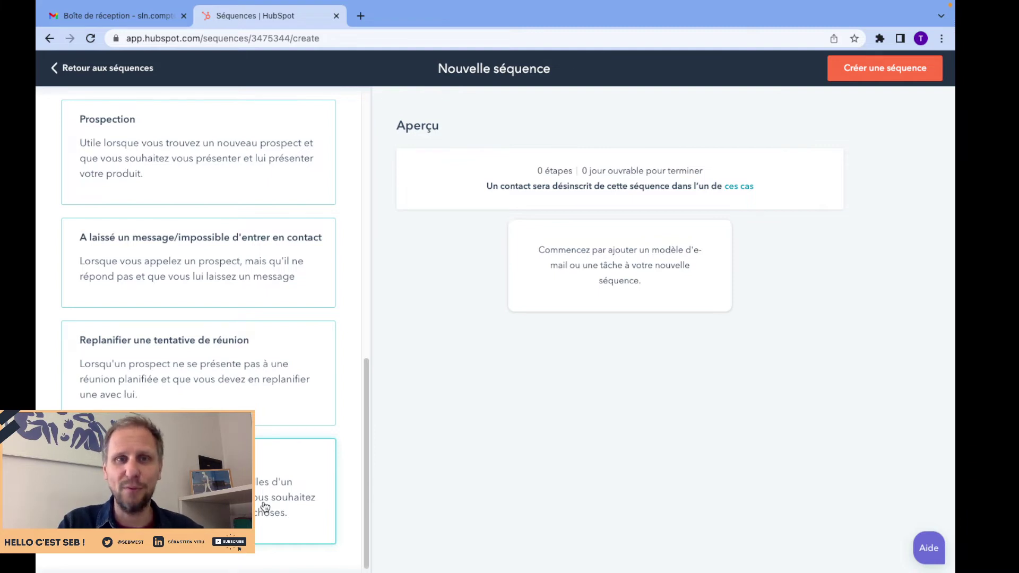
scroll(265, 505, up, 10)
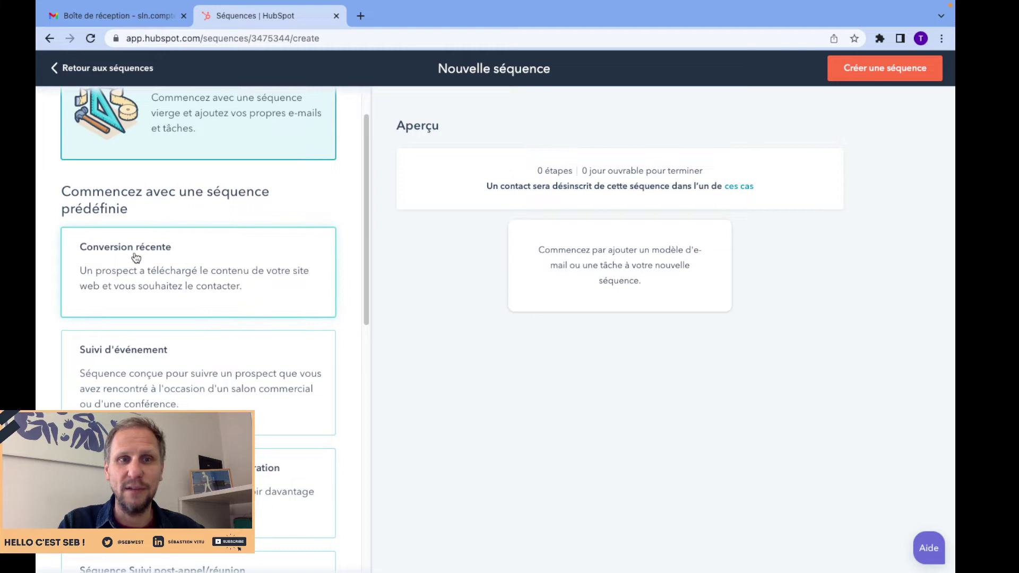
- Preview the Conversion récente template, examining its step count, duration, automated e-mails, call and tasks
click(181, 268)
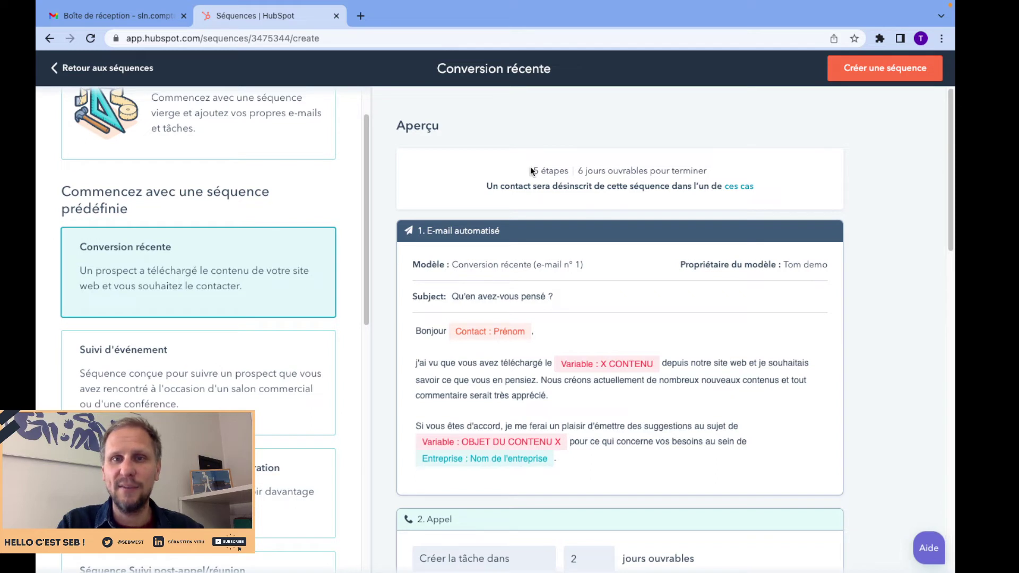
drag(531, 171, 565, 169)
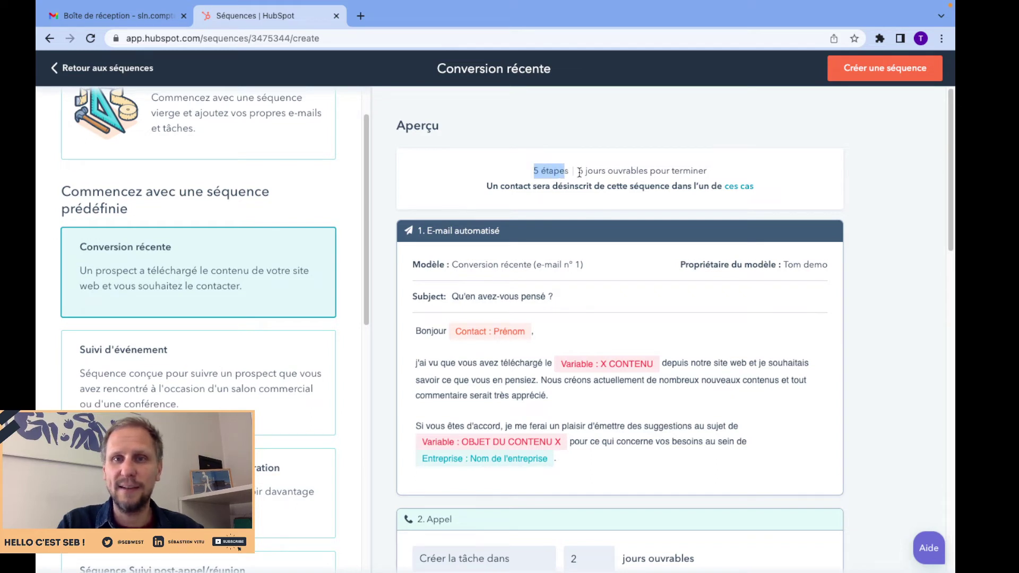
click(579, 171)
drag(644, 168, 717, 171)
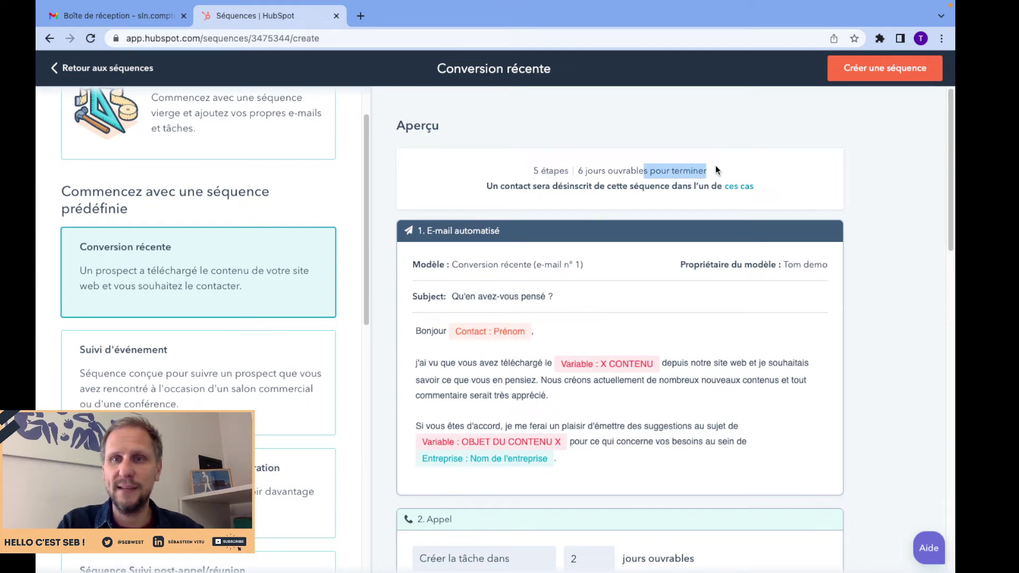
click(831, 163)
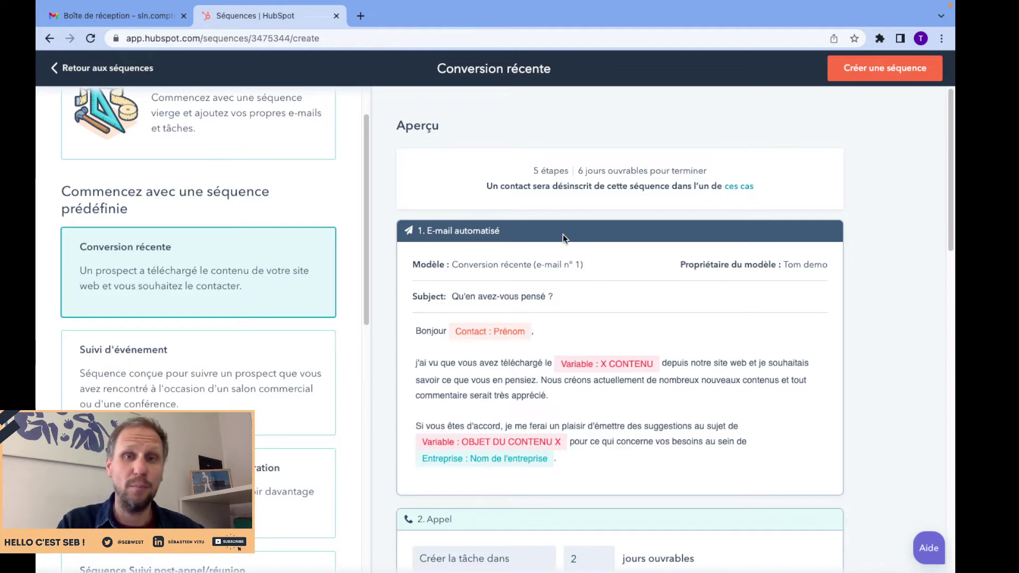
scroll(562, 234, down, 2)
scroll(564, 237, down, 3)
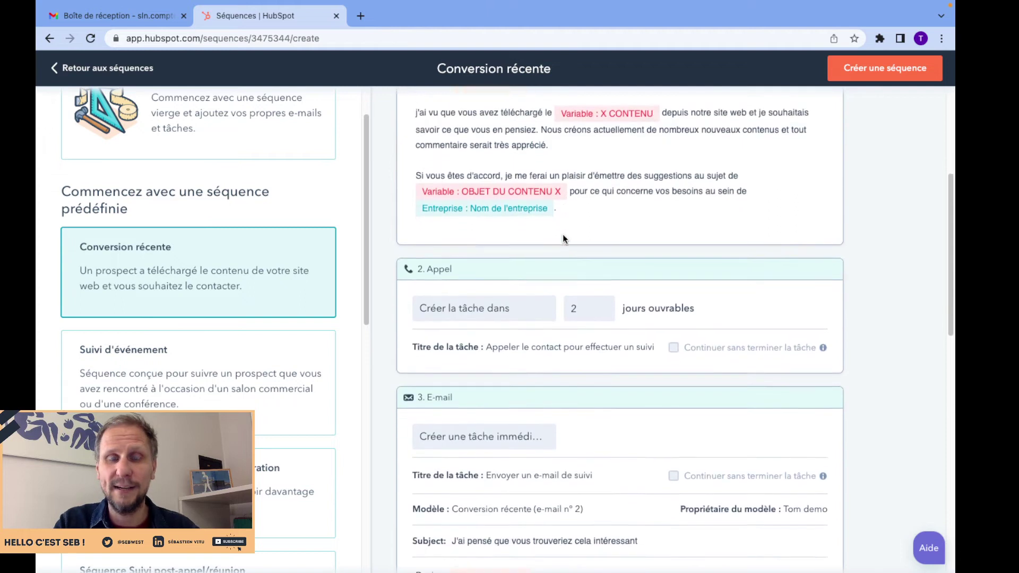
scroll(471, 299, down, 2)
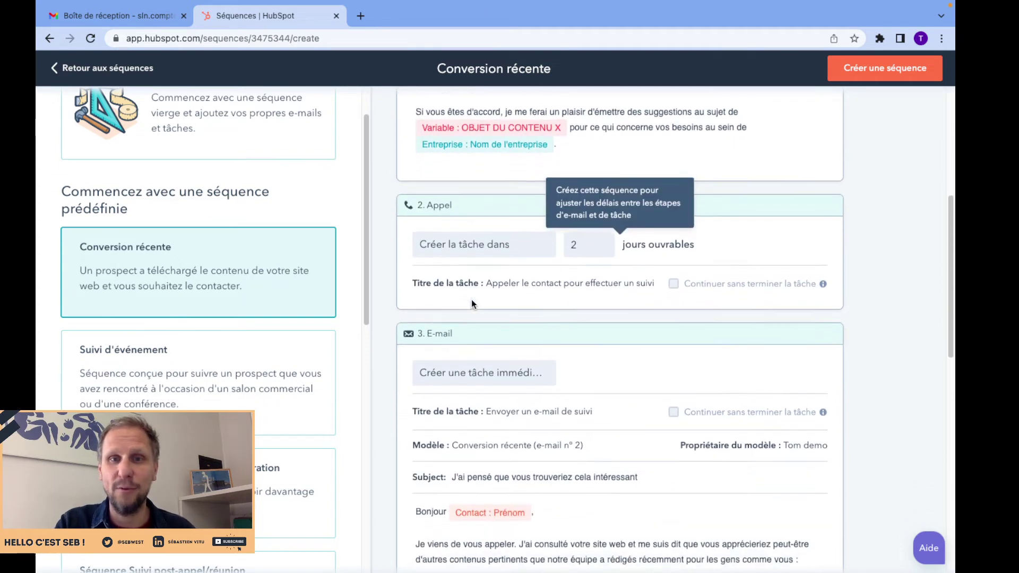
scroll(471, 299, down, 6)
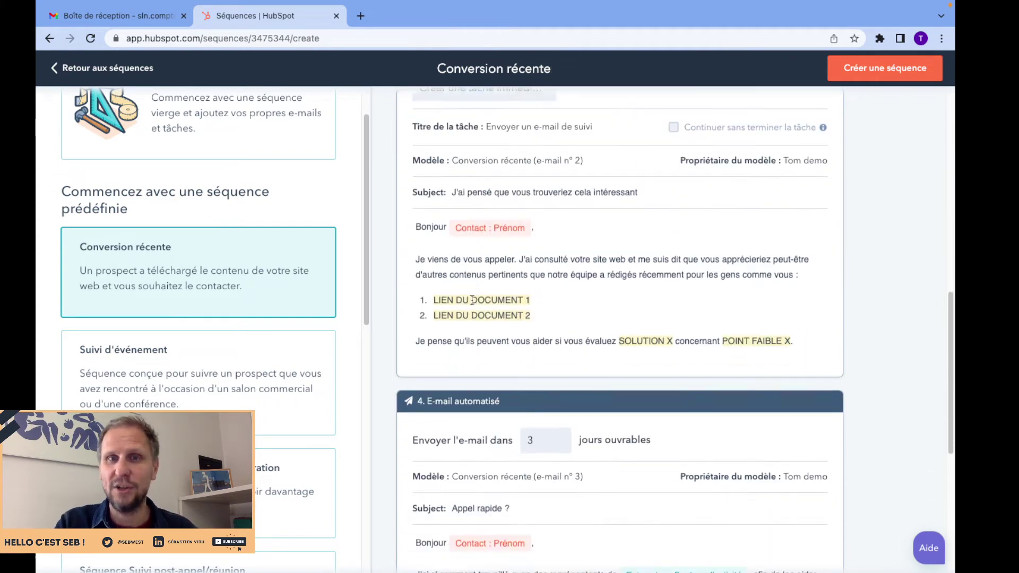
scroll(472, 299, down, 5)
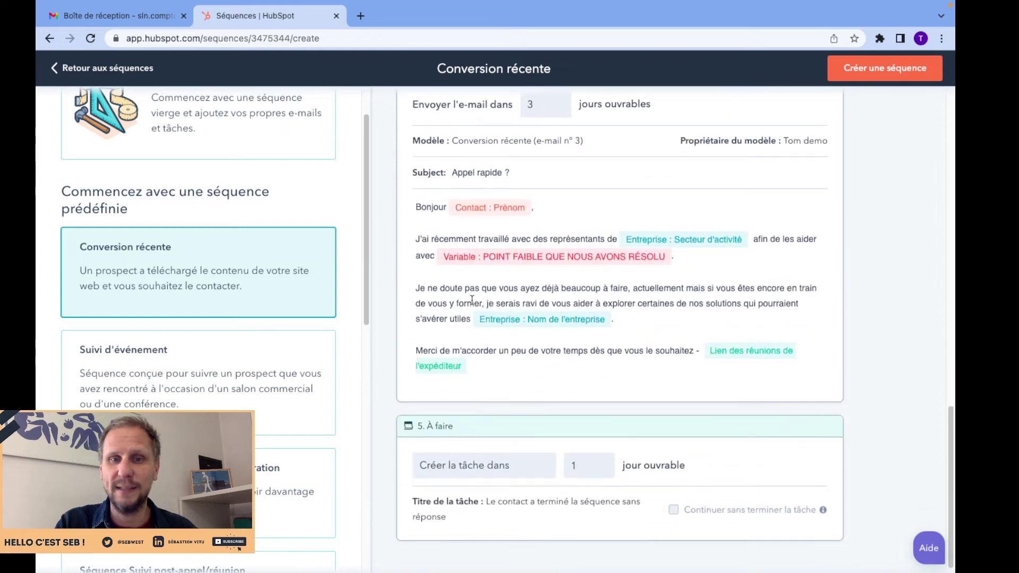
scroll(606, 421, up, 15)
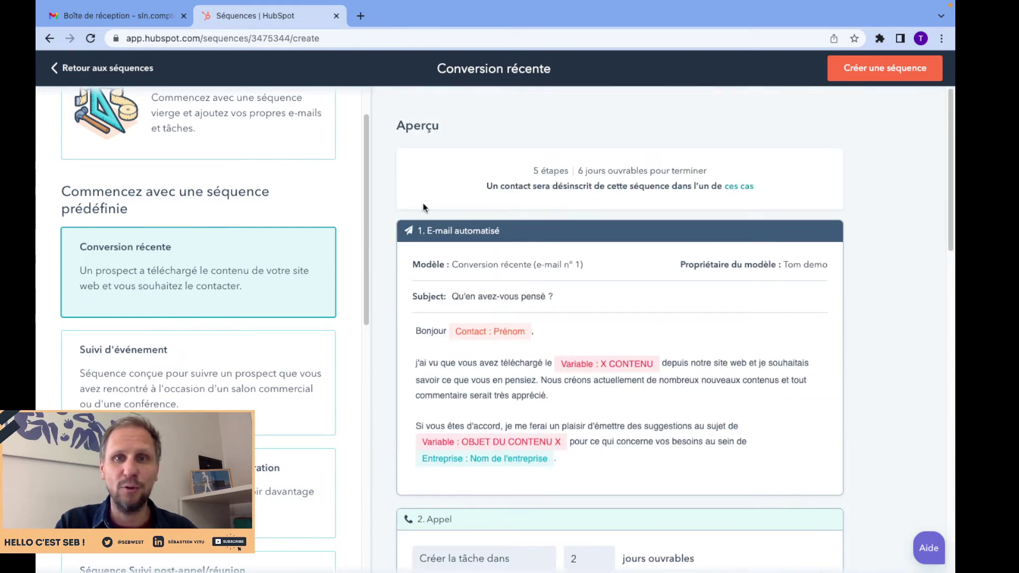
- Choose to start from scratch instead of the Conversion récente template and create the blank sequence
click(262, 151)
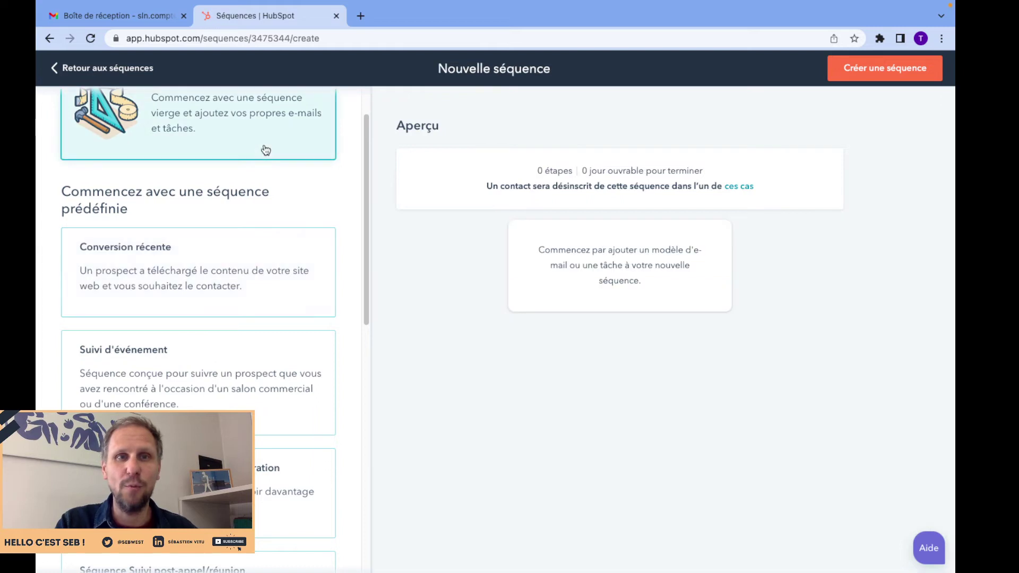
click(253, 265)
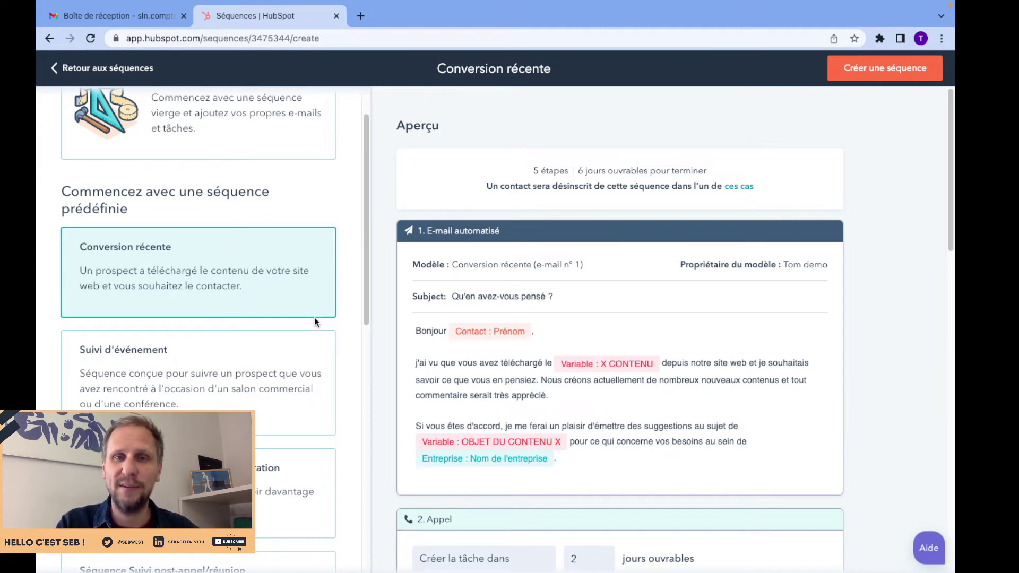
scroll(292, 218, up, 2)
click(226, 190)
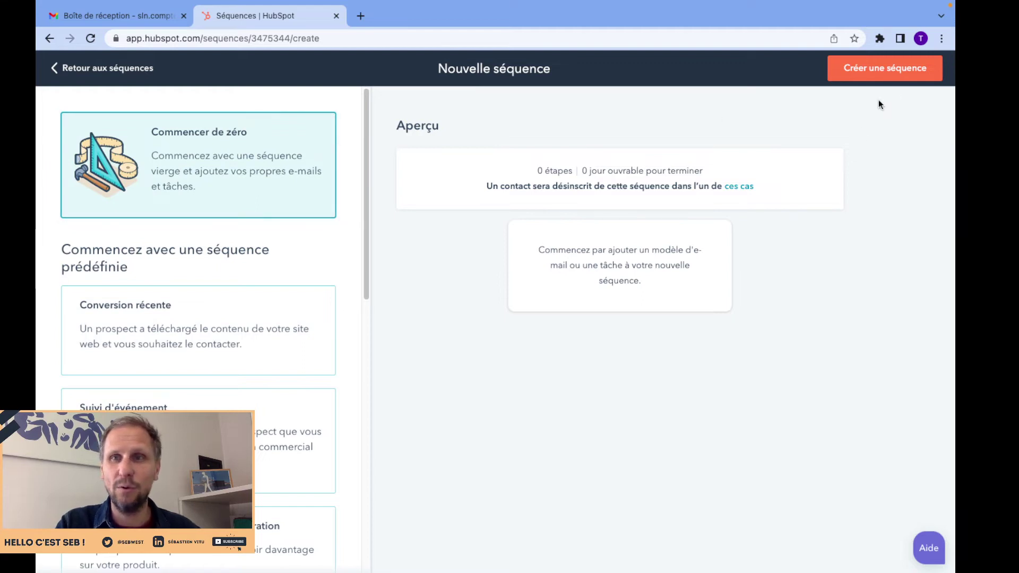
click(885, 69)
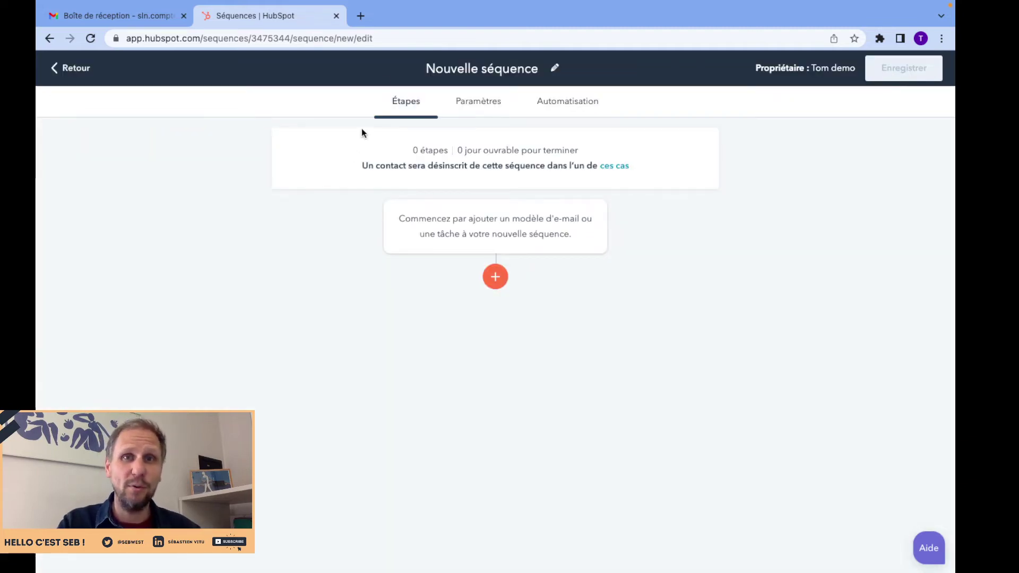
- Rename the new sequence as "exemple démo"
click(467, 64)
triple_click(468, 61)
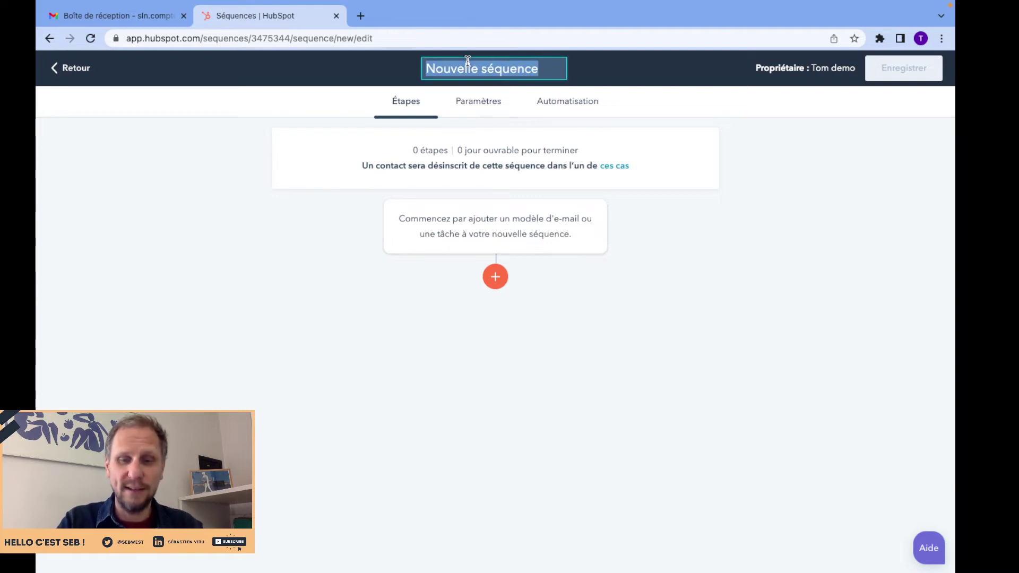
text(exe)
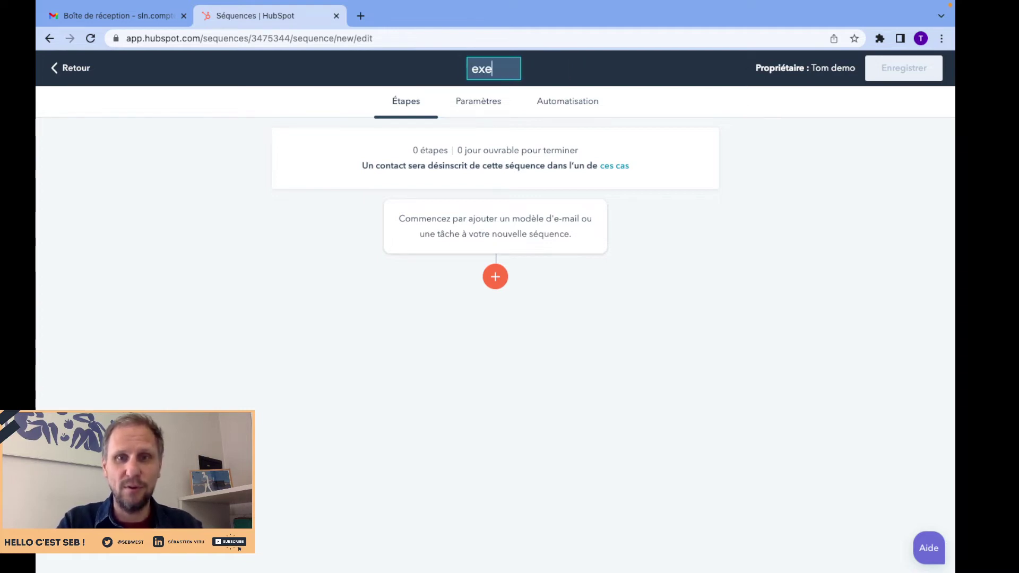
text(mple démo)
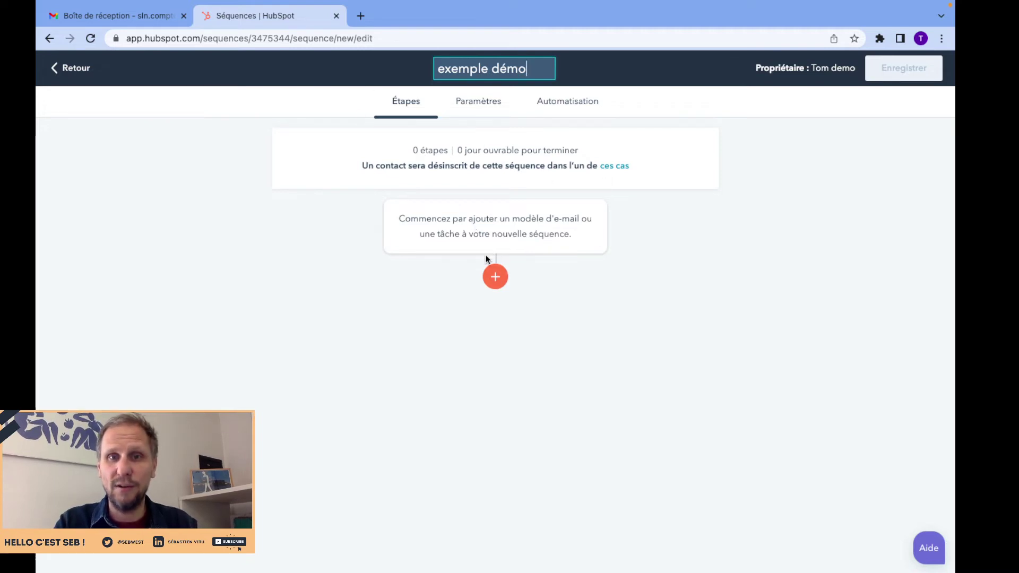
- Start adding the sequence's first step and examine the available step types, including the LinkedIn Sales Navigator ones
click(491, 279)
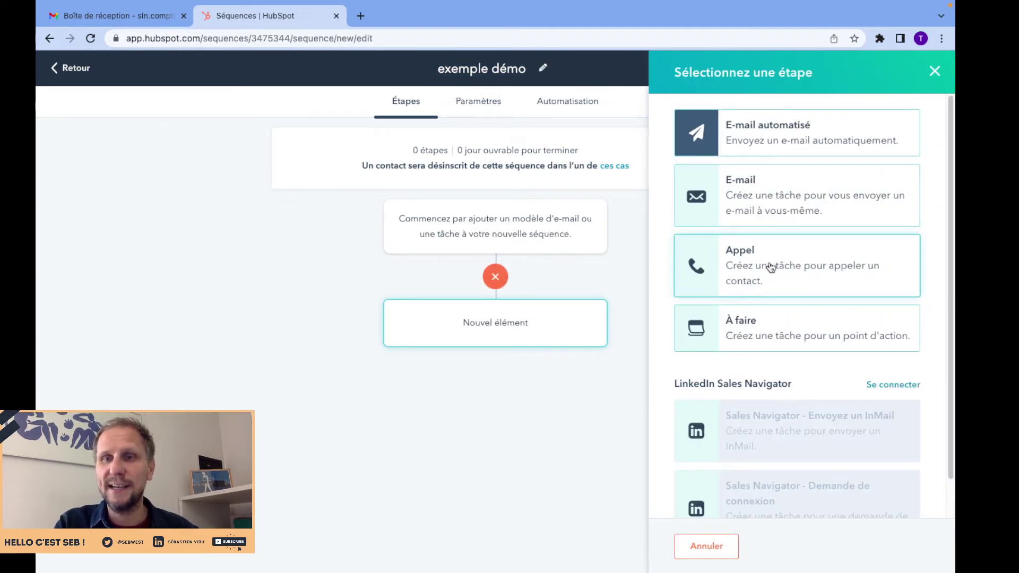
scroll(751, 305, down, 1)
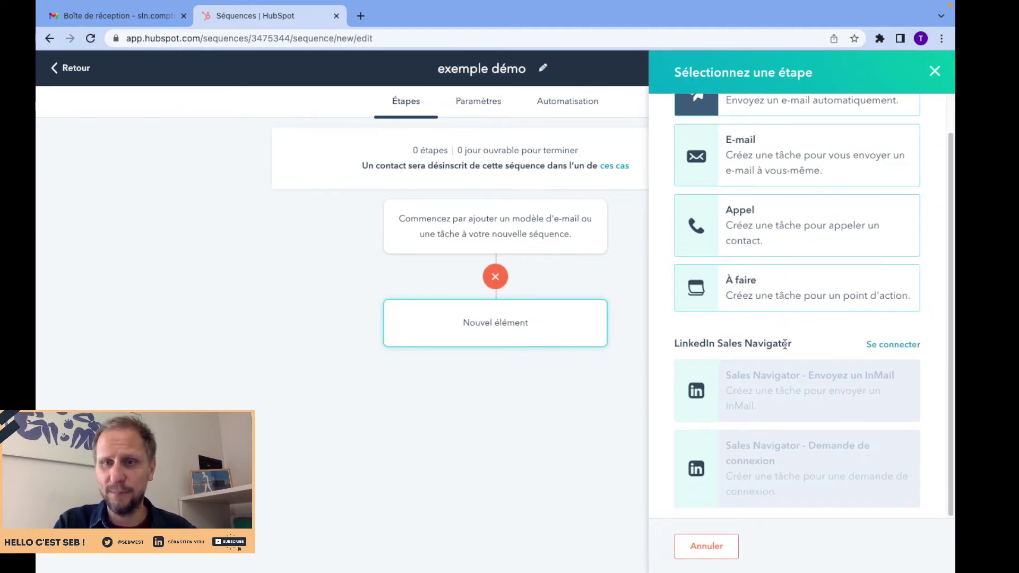
double_click(746, 346)
drag(745, 346, 670, 343)
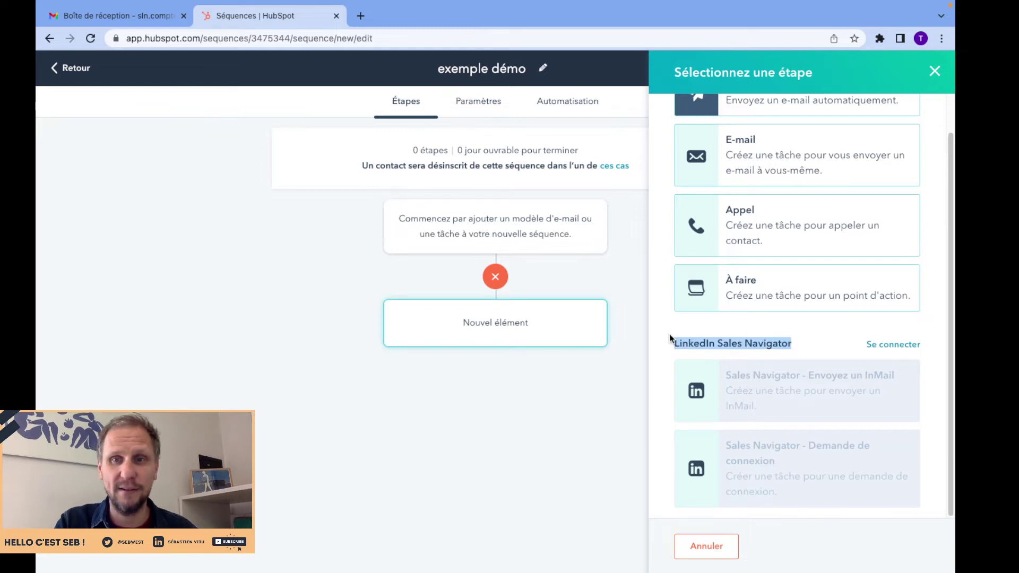
click(710, 328)
scroll(709, 328, up, 1)
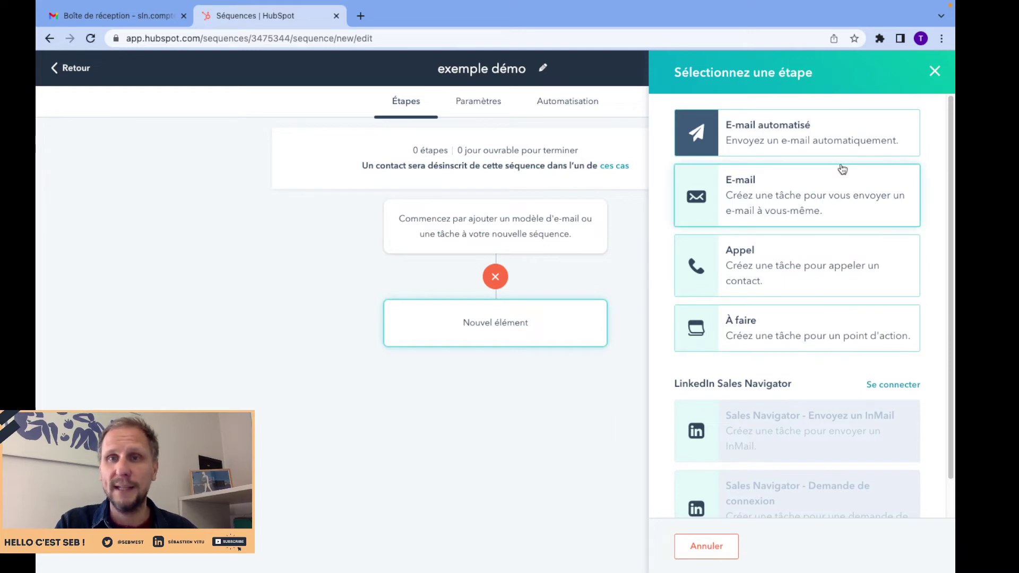
- Add an automated e-mail as the first step, using the existing template Trade Show or Conference Follow Up (Email #1)
click(769, 141)
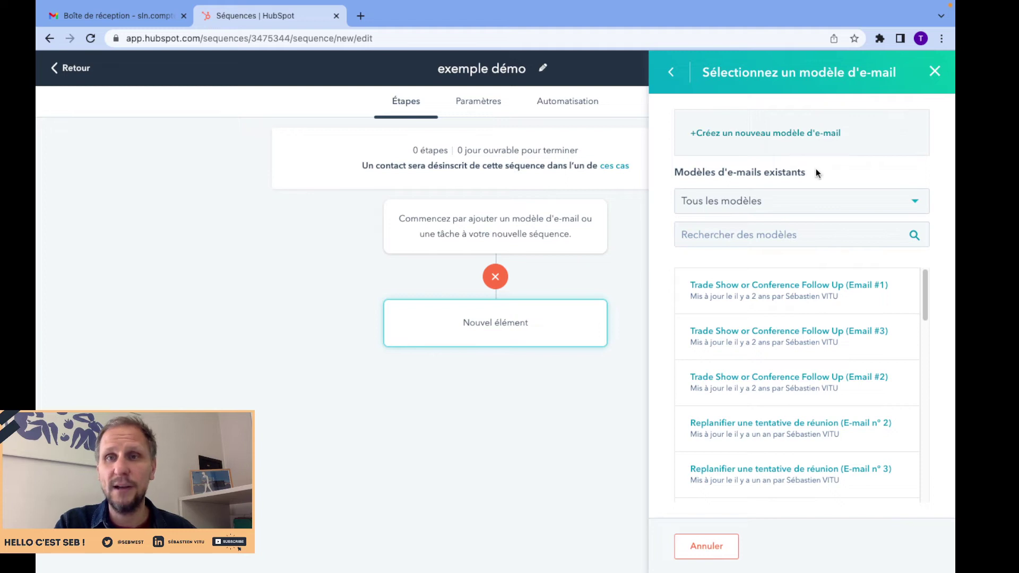
click(909, 204)
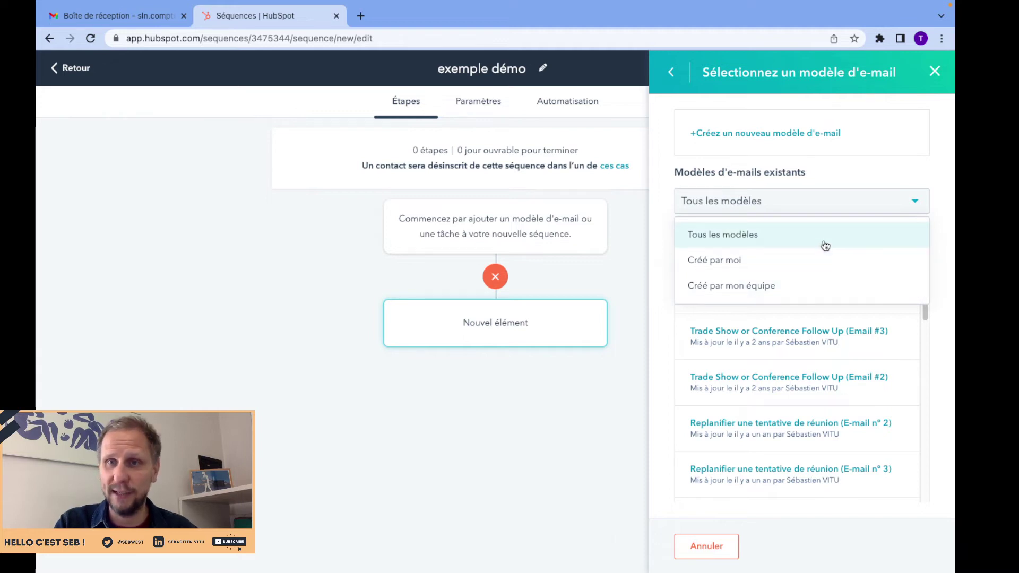
click(906, 173)
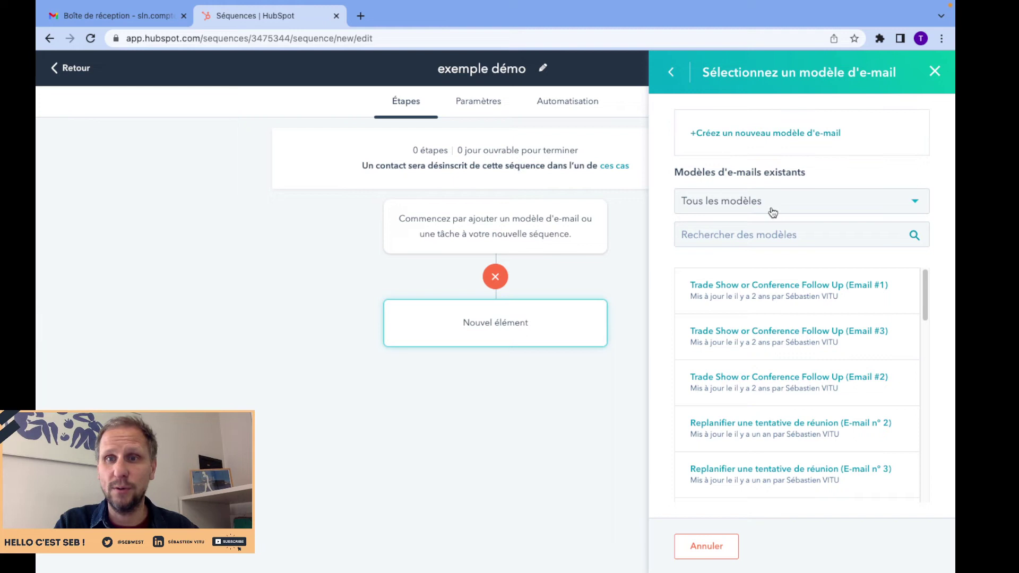
scroll(753, 310, down, 1)
scroll(769, 340, up, 1)
click(774, 287)
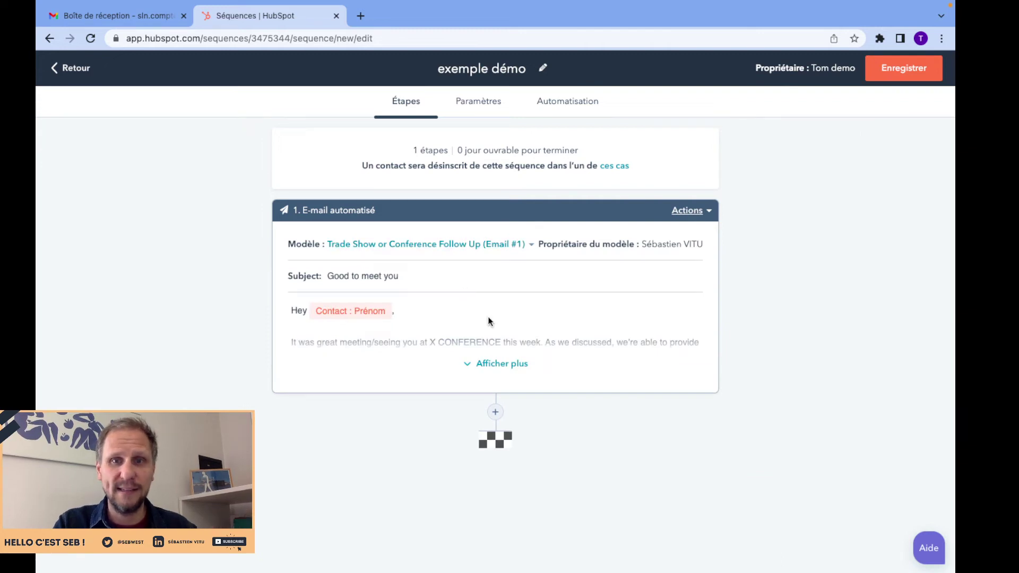
- Expand the automated e-mail's full text and review the actions available for this step
click(489, 365)
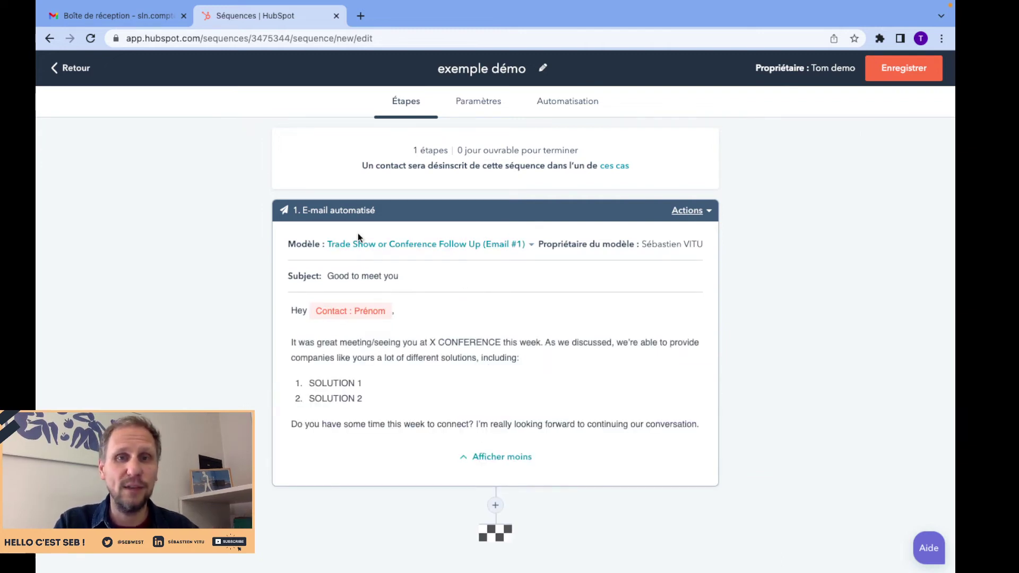
click(686, 211)
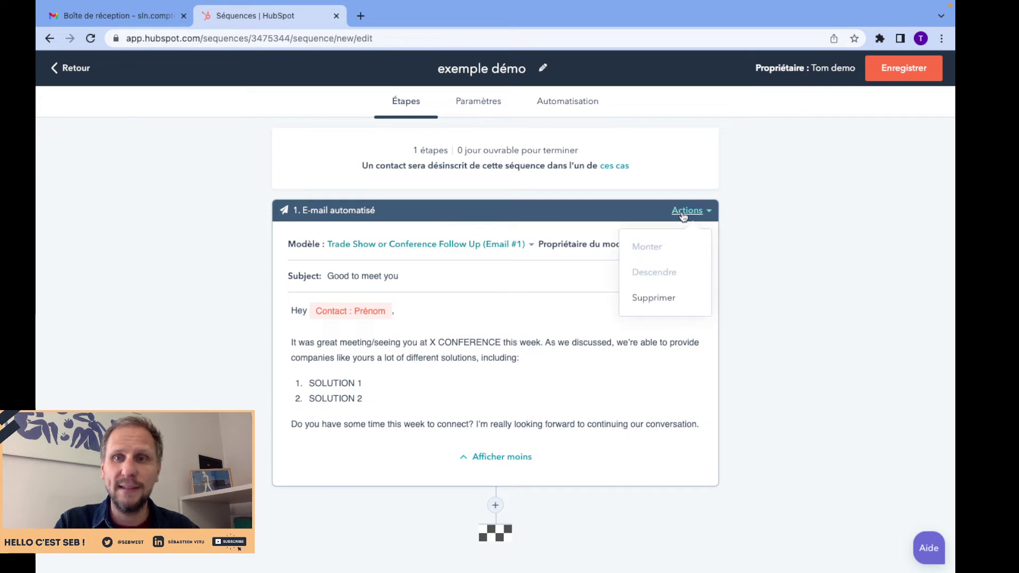
click(652, 295)
click(533, 311)
- Open the first step's e-mail template for editing and add a new line below the closing sentence
click(530, 249)
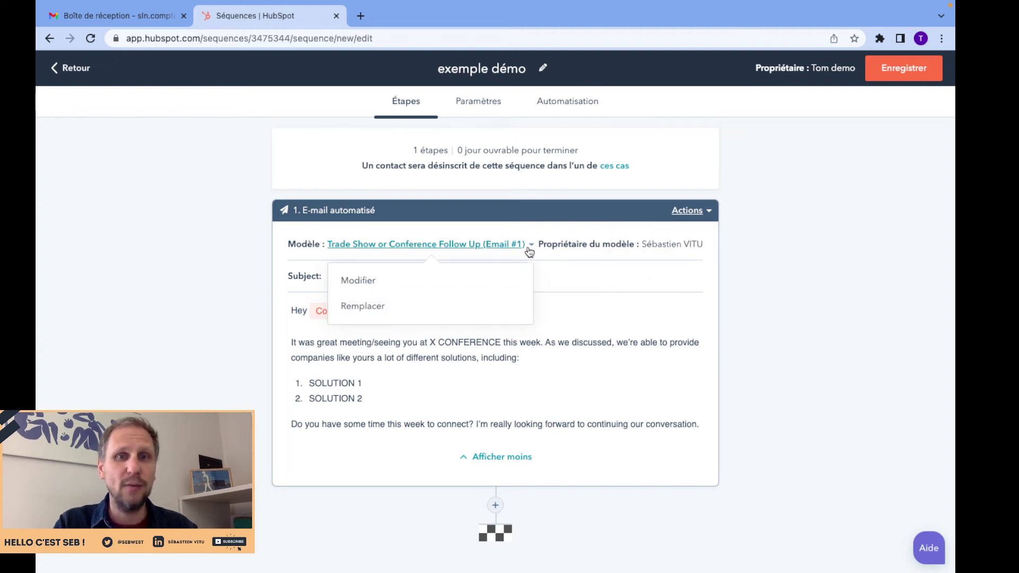
click(381, 282)
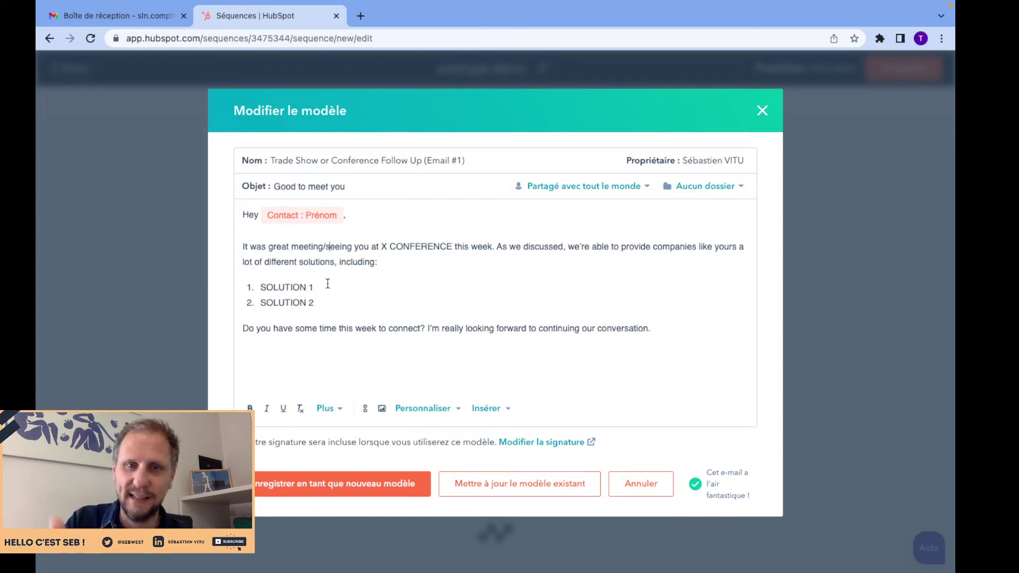
click(652, 328)
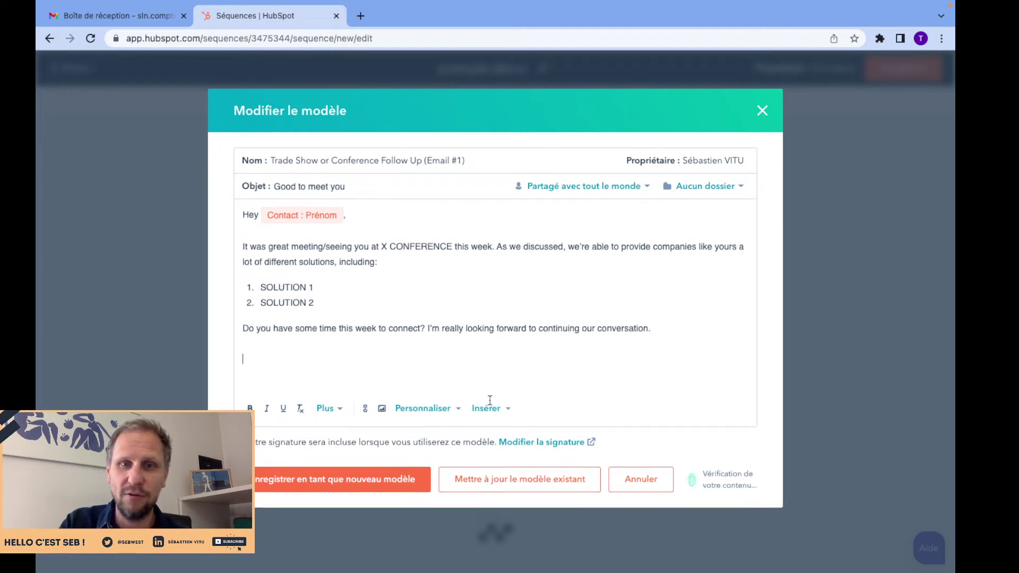
- Examine the personalisation tokens, searching the contact tokens for "nom" and "chi" and reviewing the other token types
click(456, 411)
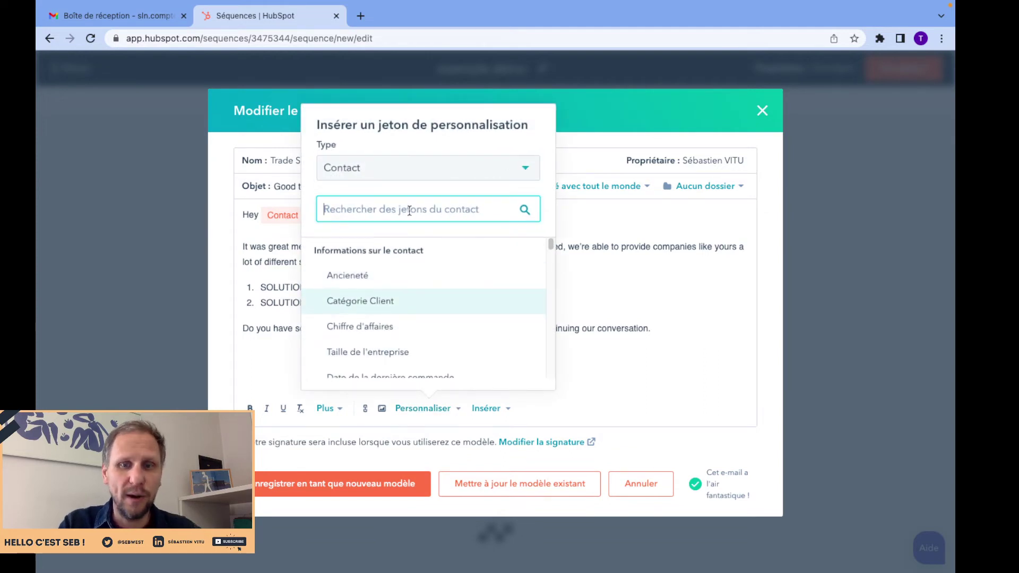
text(nom)
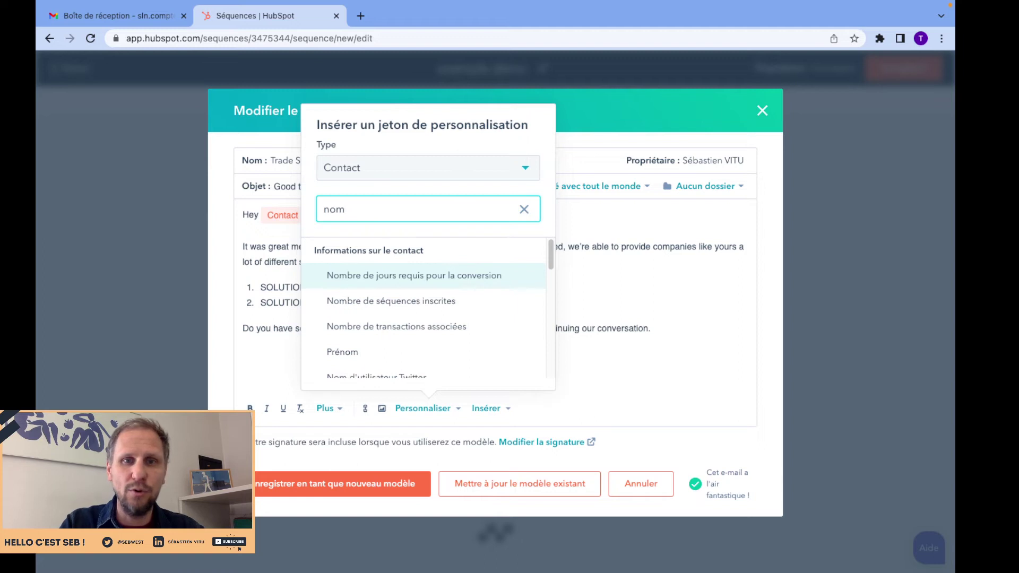
scroll(366, 302, down, 3)
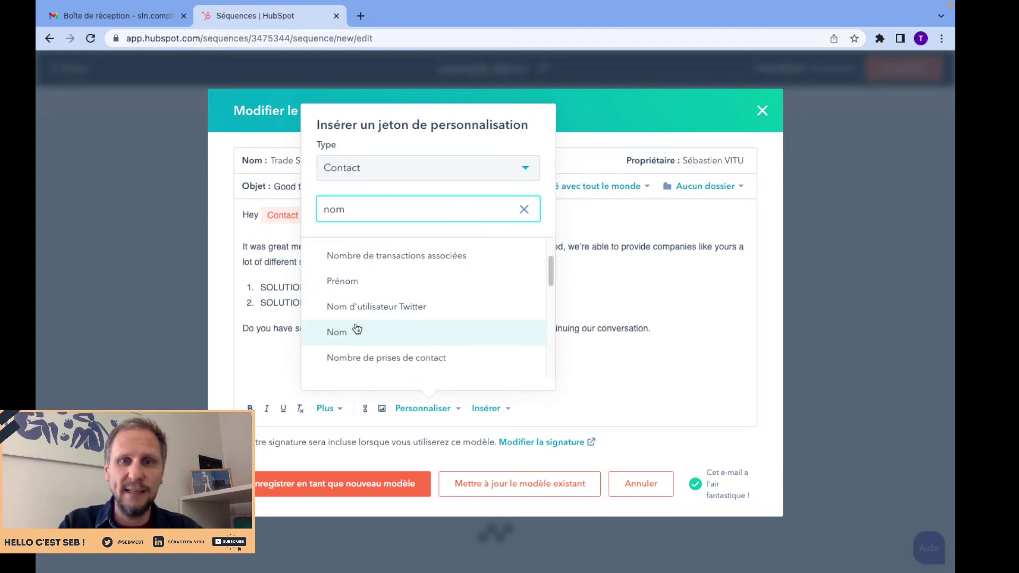
double_click(360, 212)
text(chi)
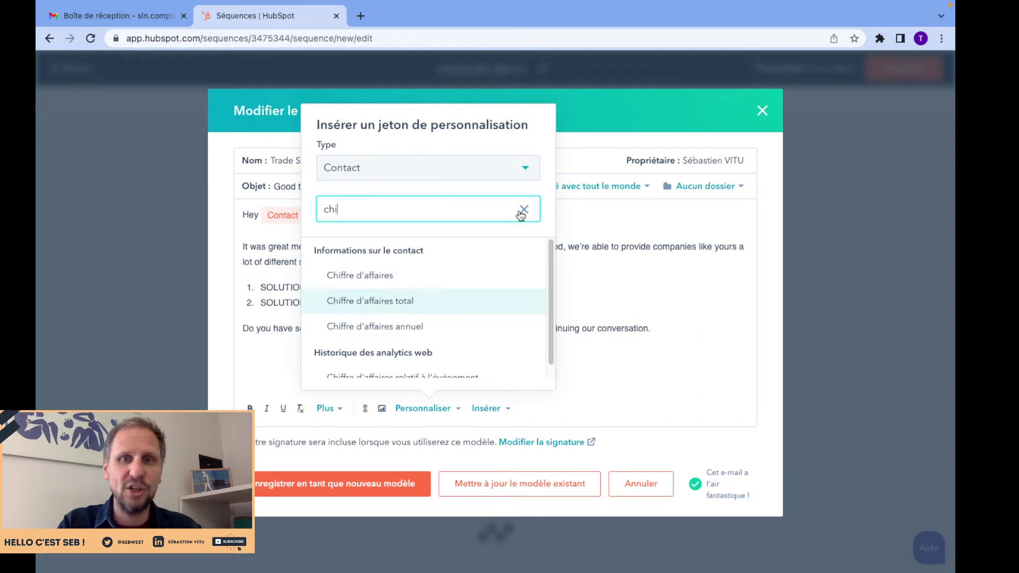
click(521, 210)
click(529, 171)
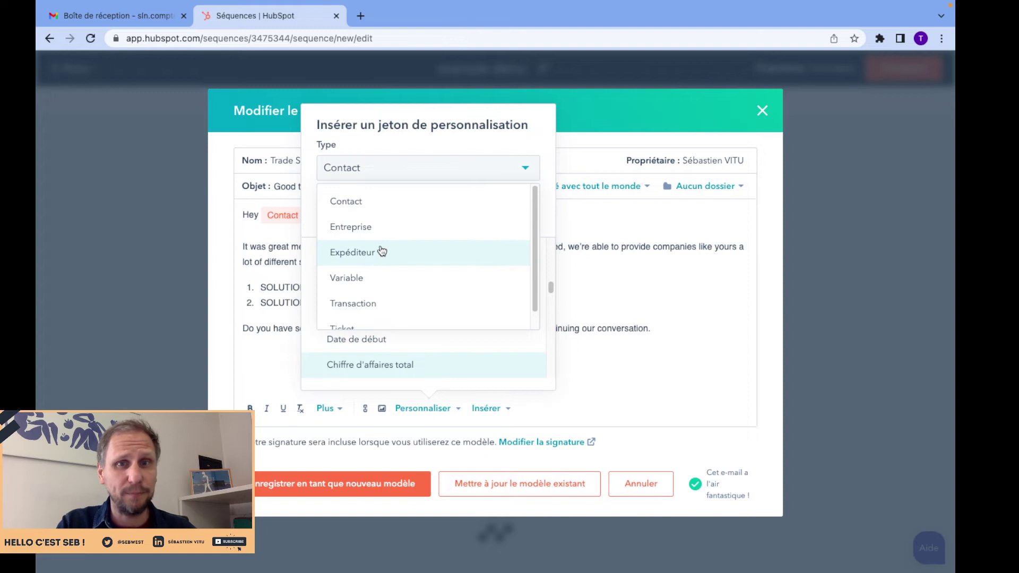
scroll(380, 275, down, 1)
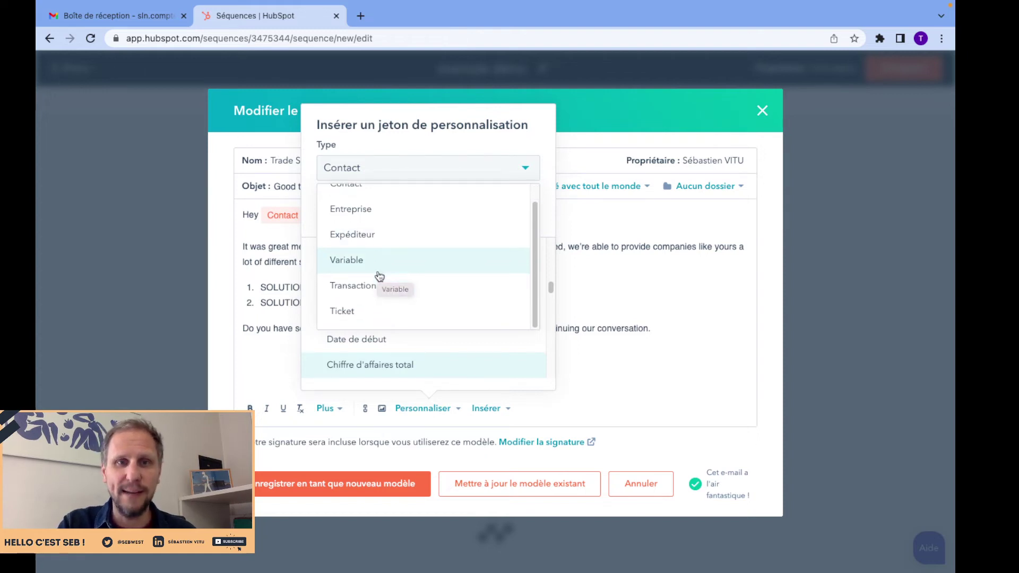
click(612, 296)
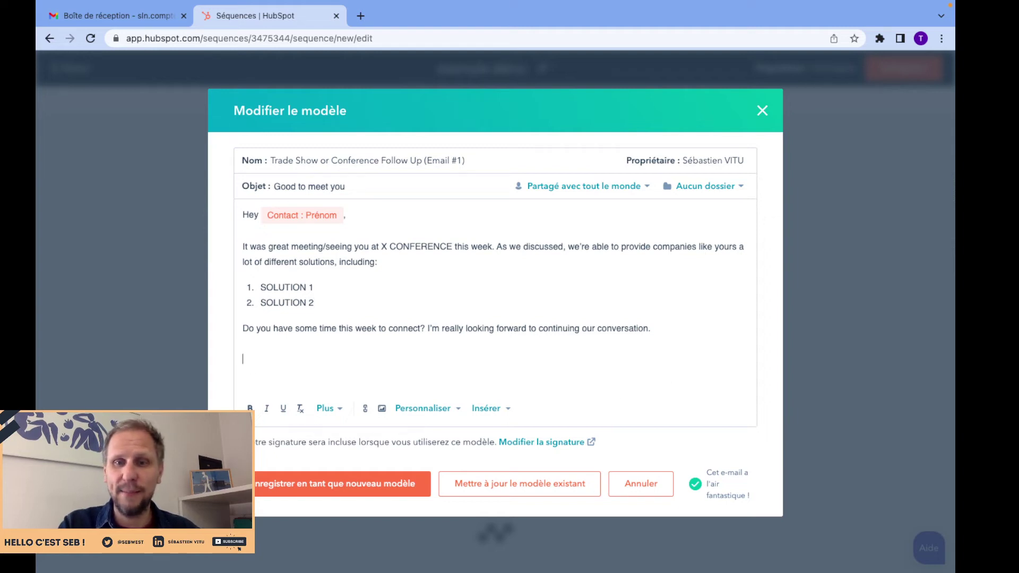
- Insert the saved text block about the client Moprille's results at the end of the e-mail body and check it
click(499, 410)
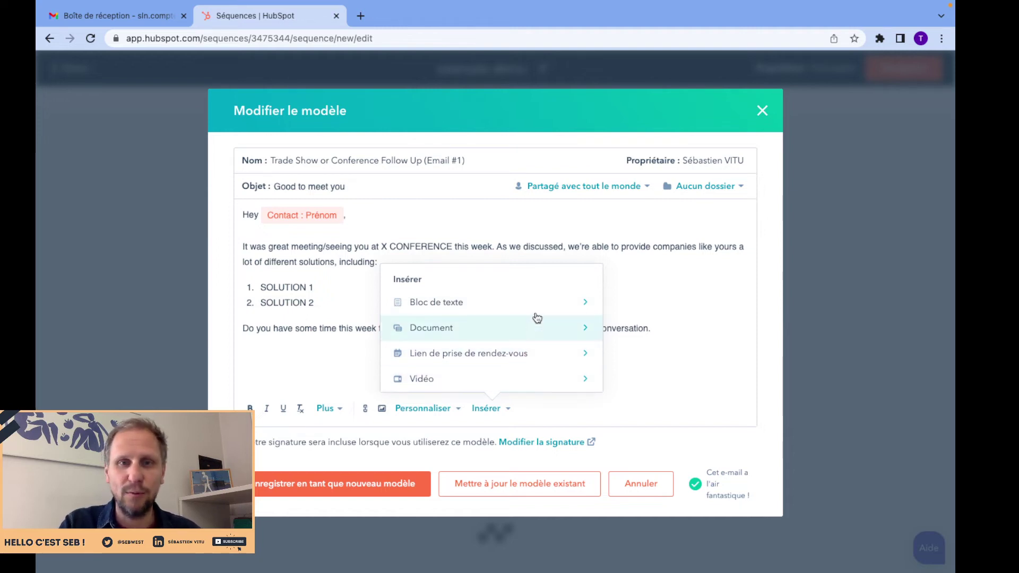
click(566, 305)
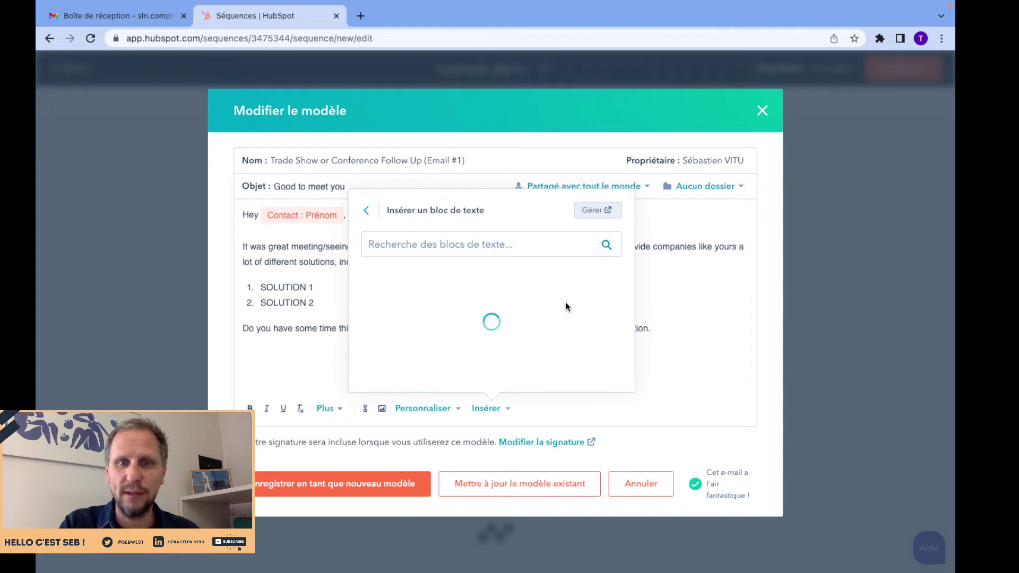
click(395, 281)
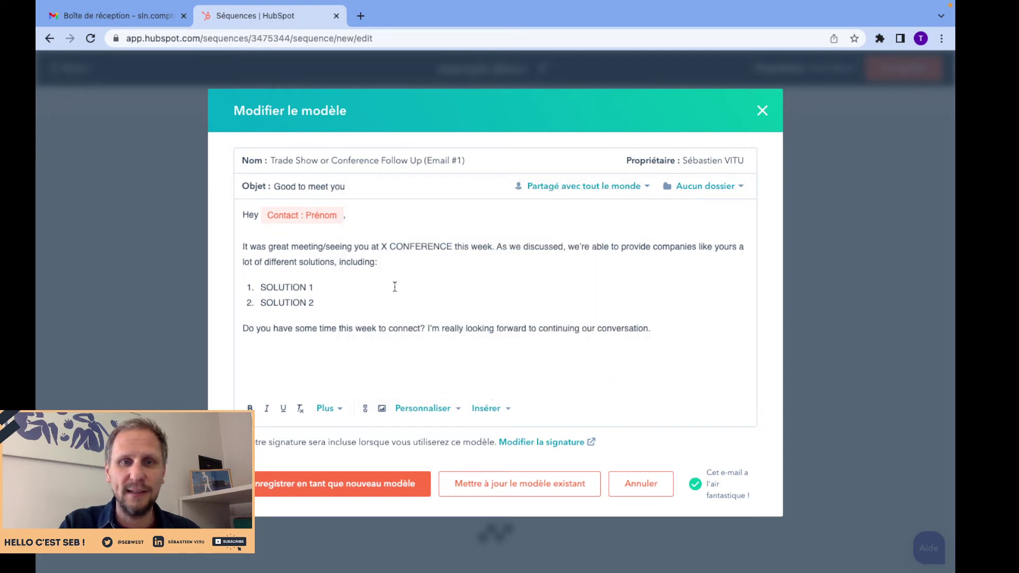
scroll(393, 277, down, 3)
scroll(447, 313, up, 1)
scroll(447, 313, up, 3)
scroll(447, 313, down, 2)
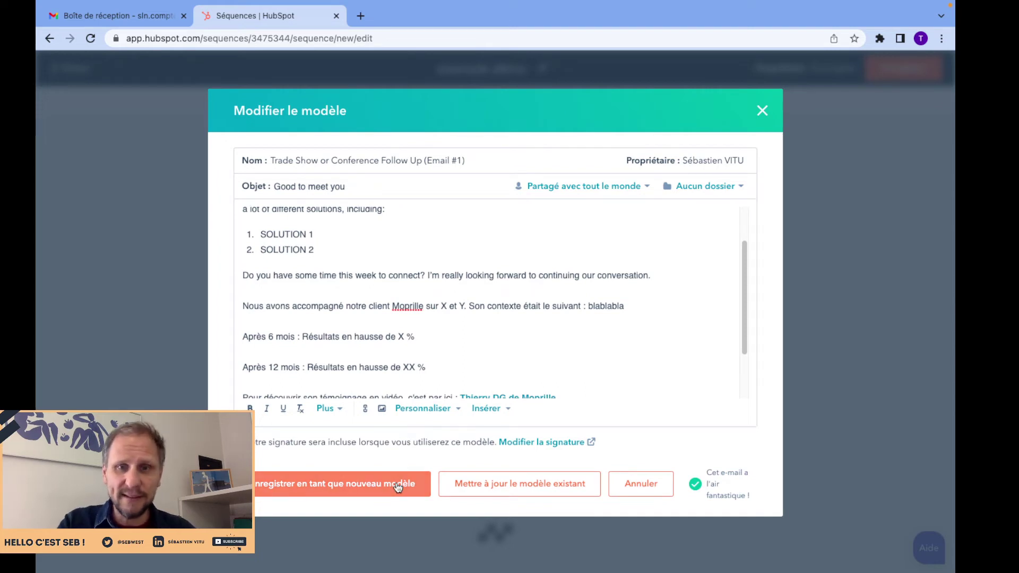
- Save the edited e-mail as a new template named "Exemple démo Trade Show or Conference Follow Up (Email #1)"
click(369, 481)
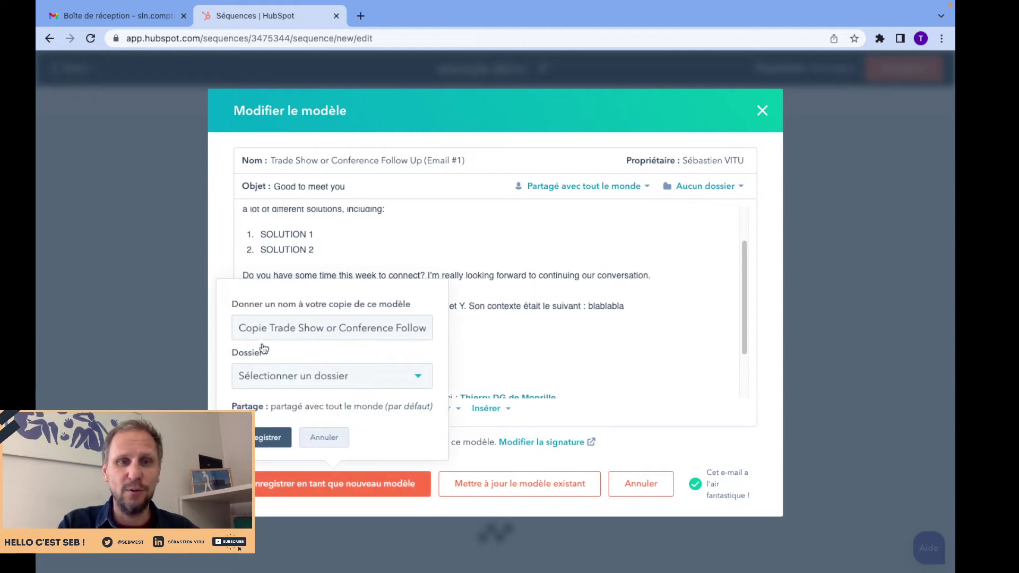
double_click(248, 327)
key(BackSpace)
text(Exempl)
text(e démo)
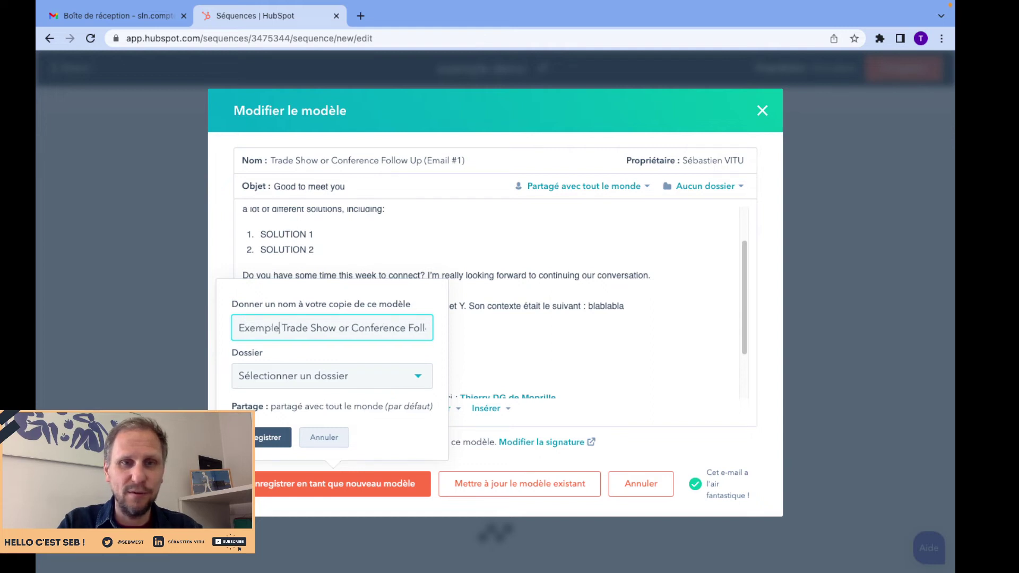
click(261, 437)
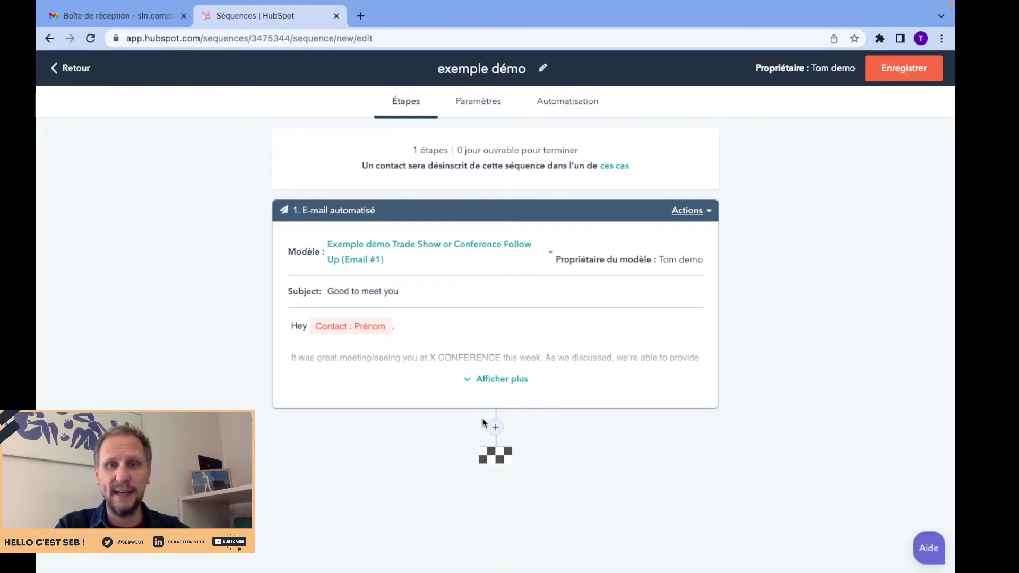
- Add a call task with its default title as the second step, created after 3 business days
click(495, 427)
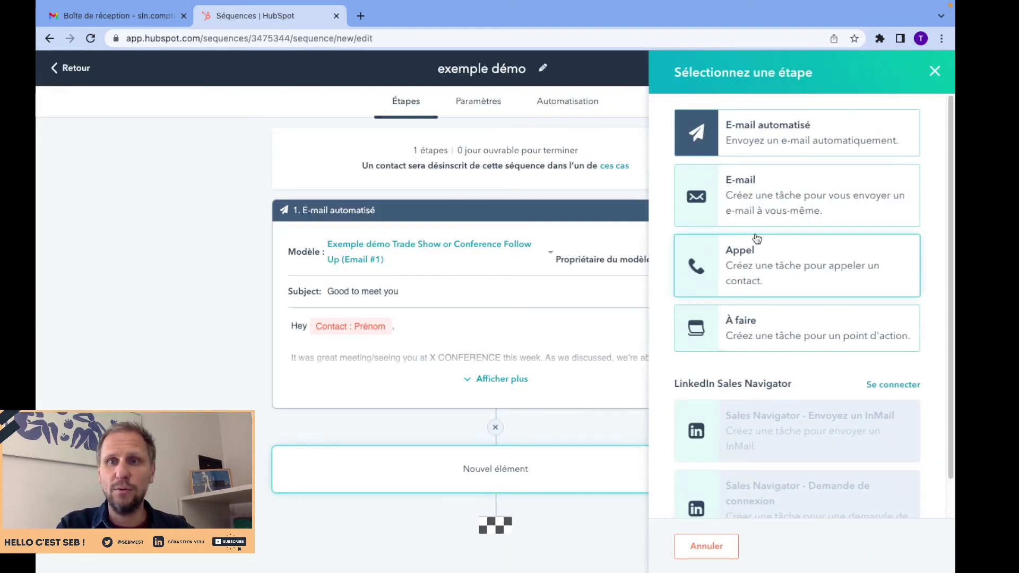
click(775, 253)
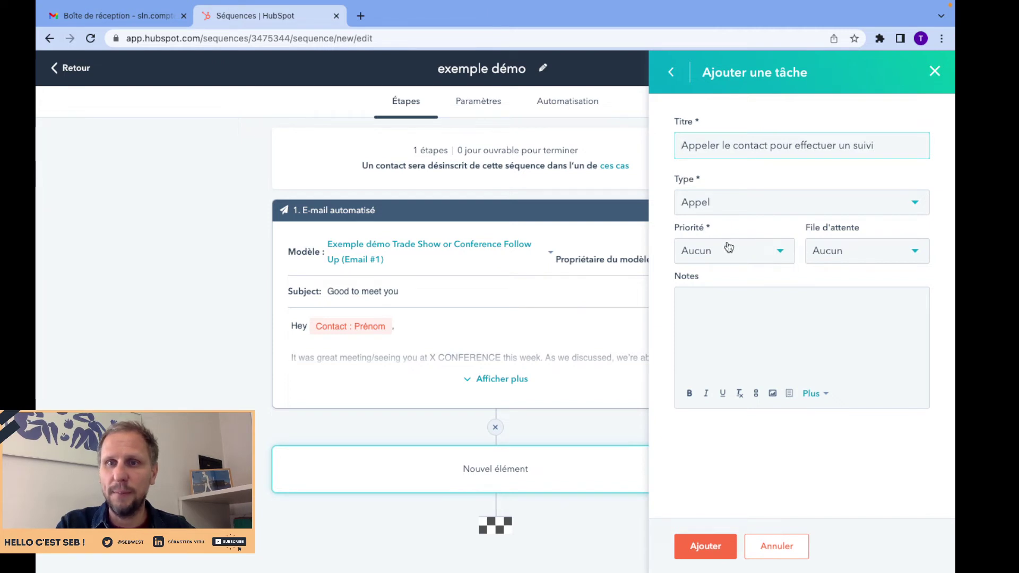
click(699, 555)
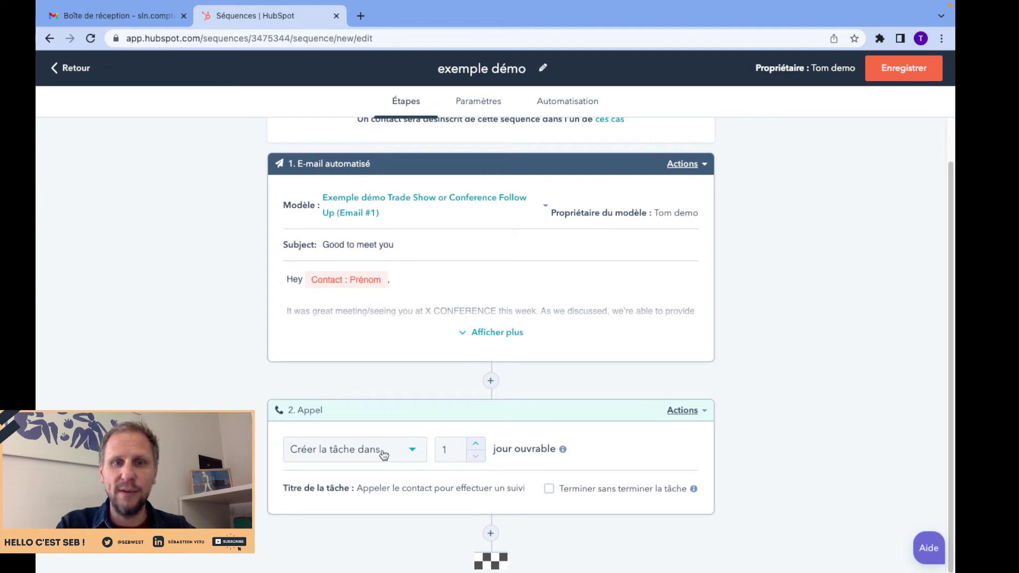
click(476, 446)
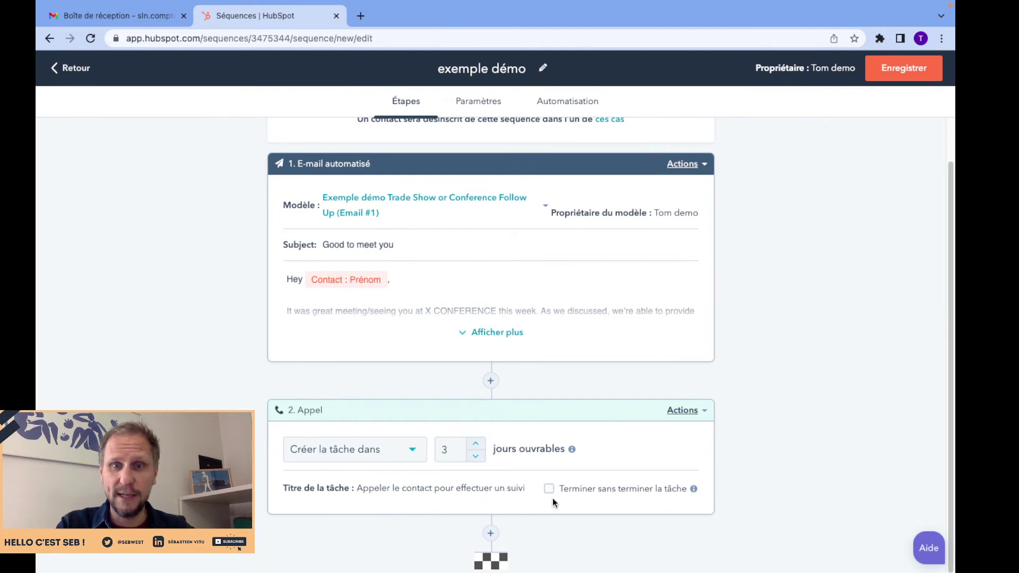
- Add an automated e-mail using the "Trade Show or Conference Follow Up (Email #2)" template, sent after 4 business days, and check the sequence's total duration
click(490, 533)
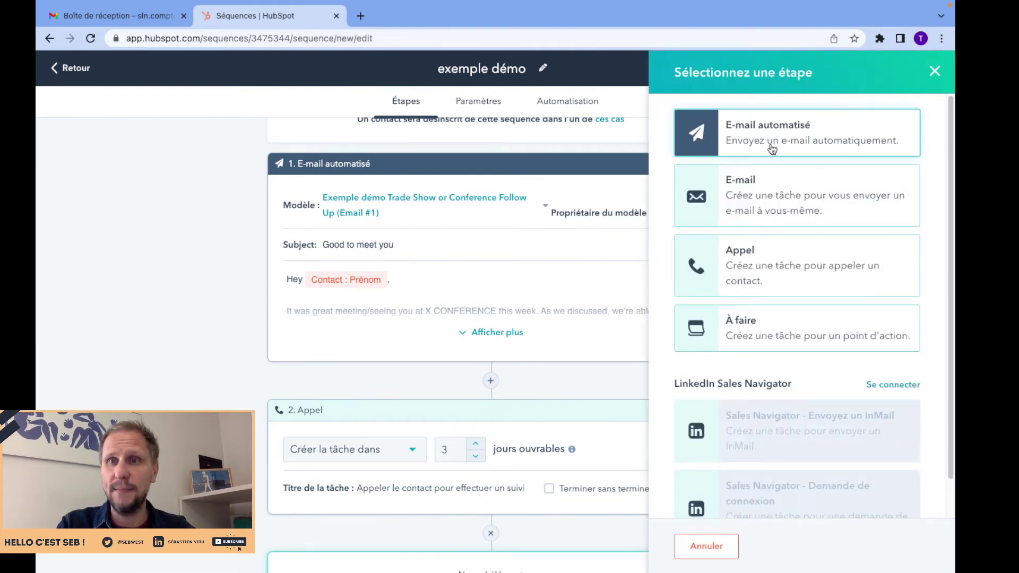
click(771, 148)
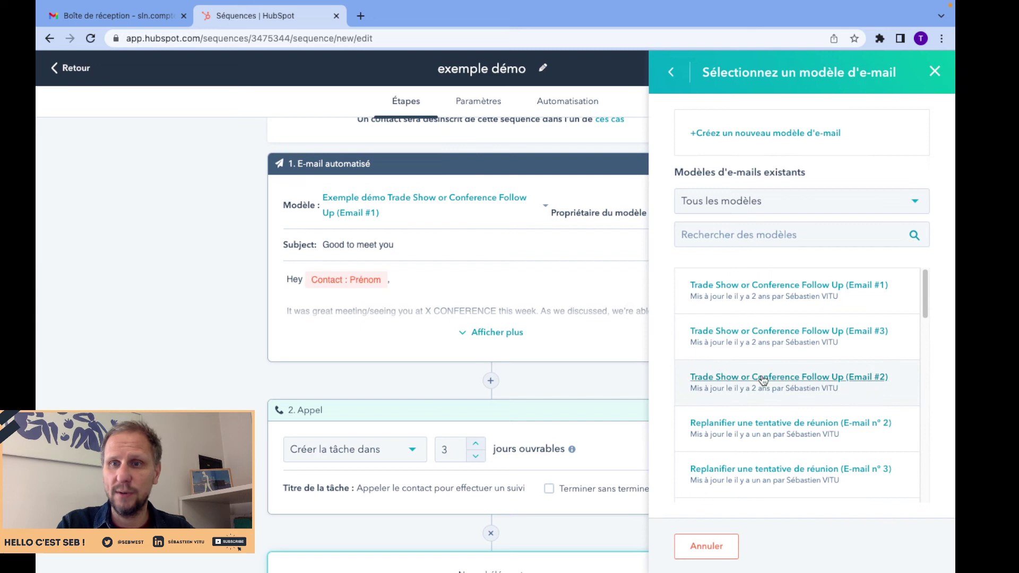
click(783, 378)
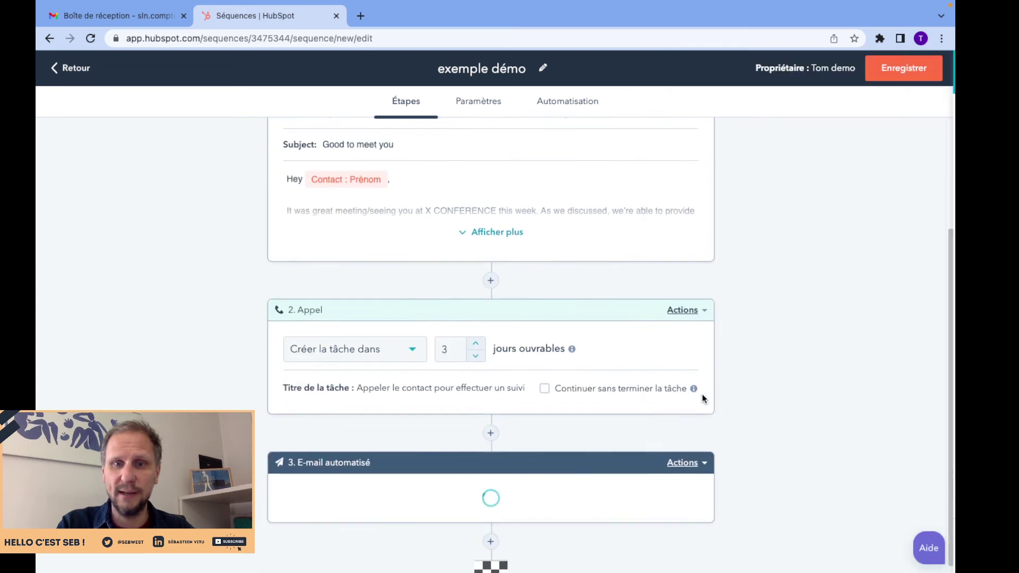
click(434, 338)
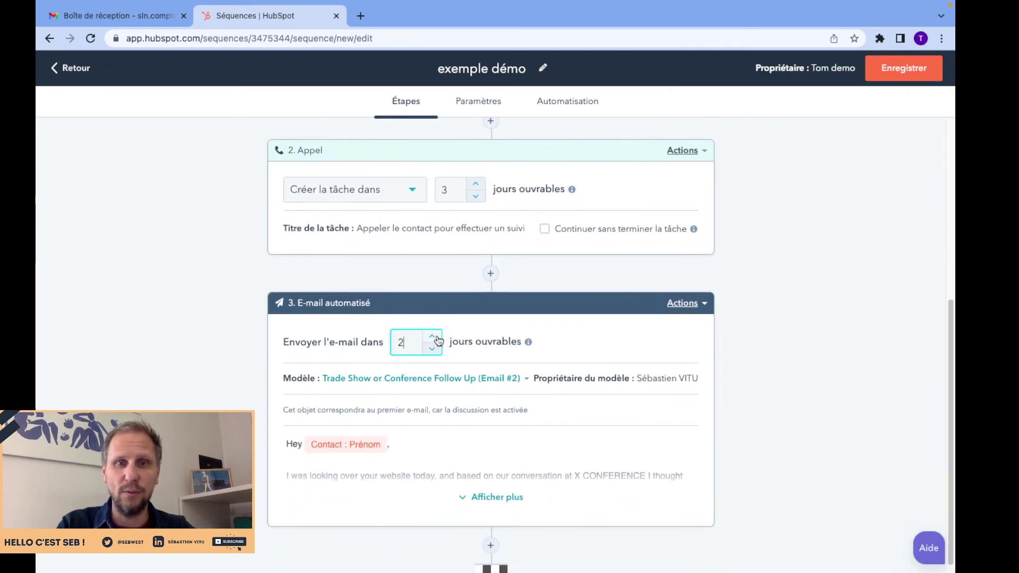
scroll(784, 308, up, 6)
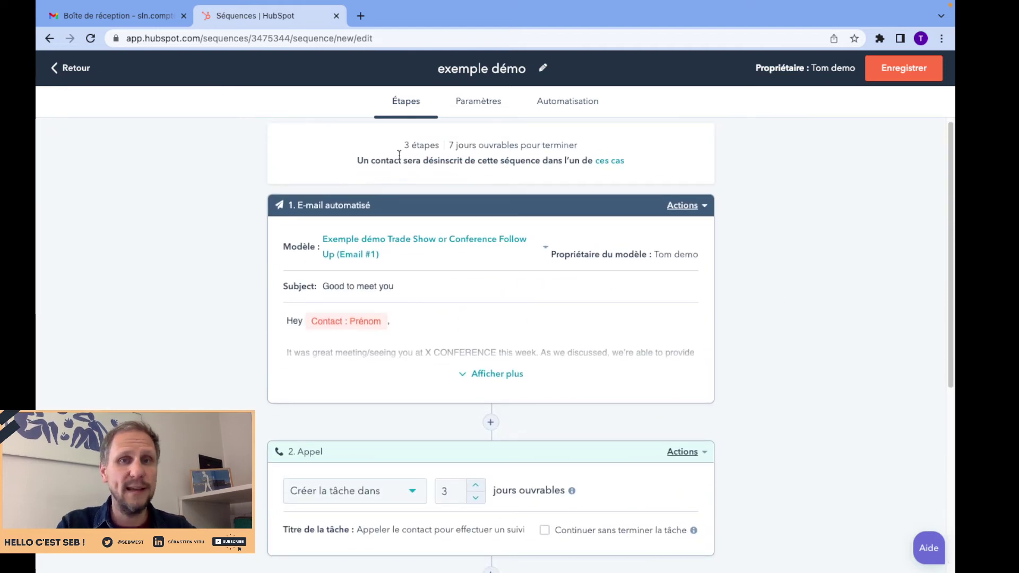
drag(404, 145, 577, 145)
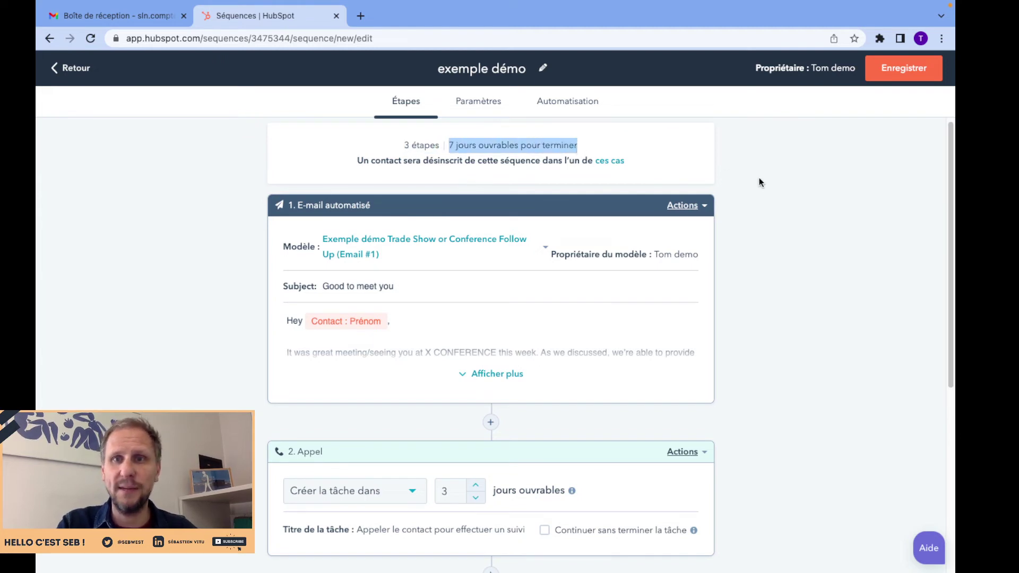
- Add a to-do task titled "Le contact a terminé la séquence" as the sequence's fourth step
scroll(758, 179, down, 6)
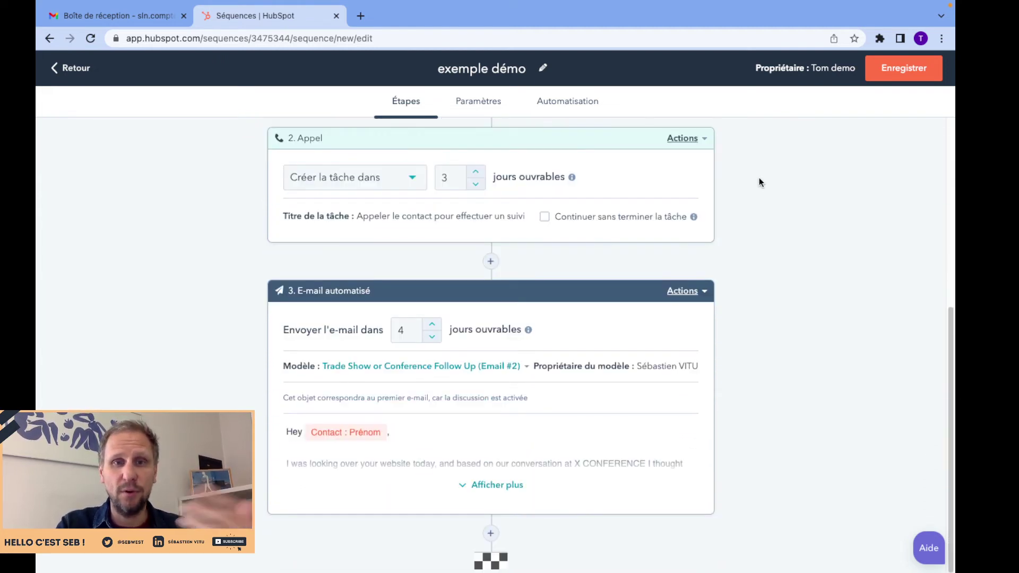
click(491, 533)
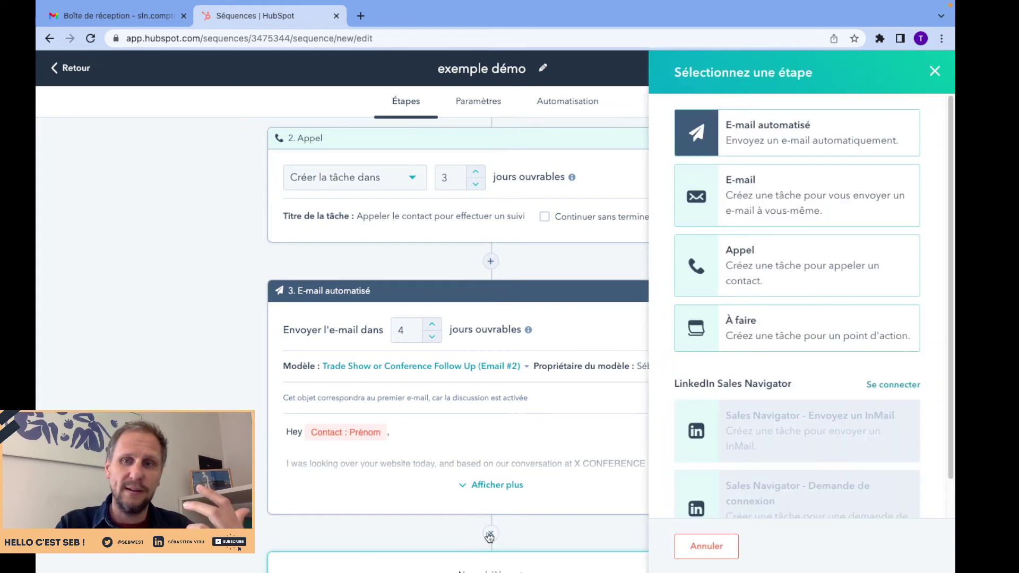
click(756, 325)
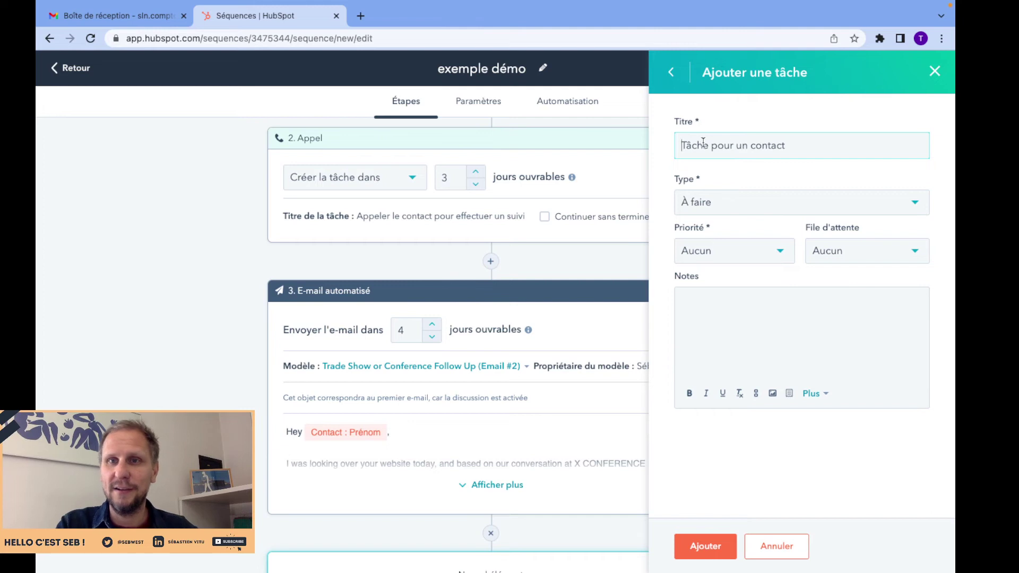
double_click(689, 145)
text(L)
text(e contact a t)
text(ermé la)
key(BackSpace)
key(BackSpace)
key(BackSpace)
key(BackSpace)
key(BackSpace)
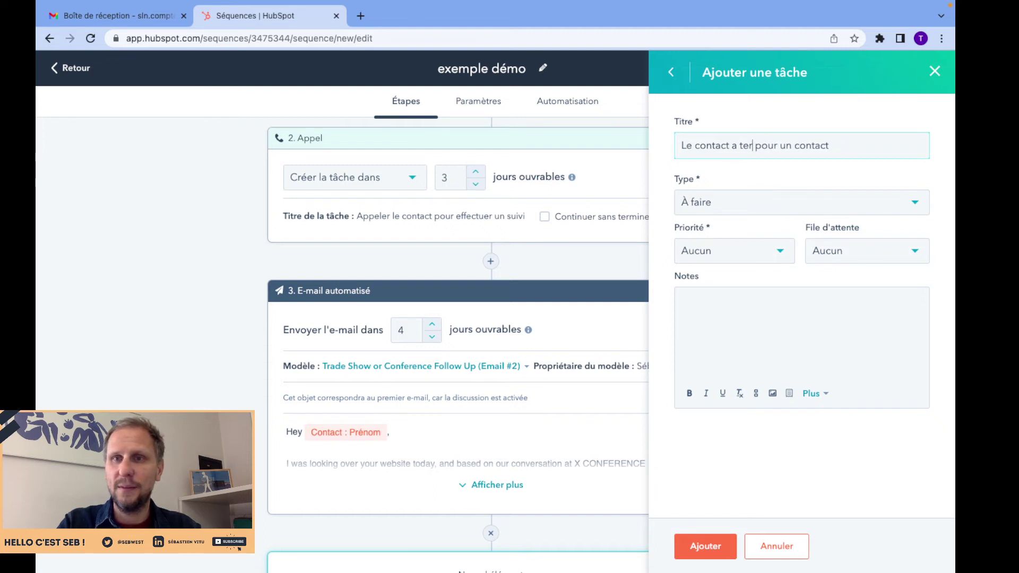
text(miné la séquence)
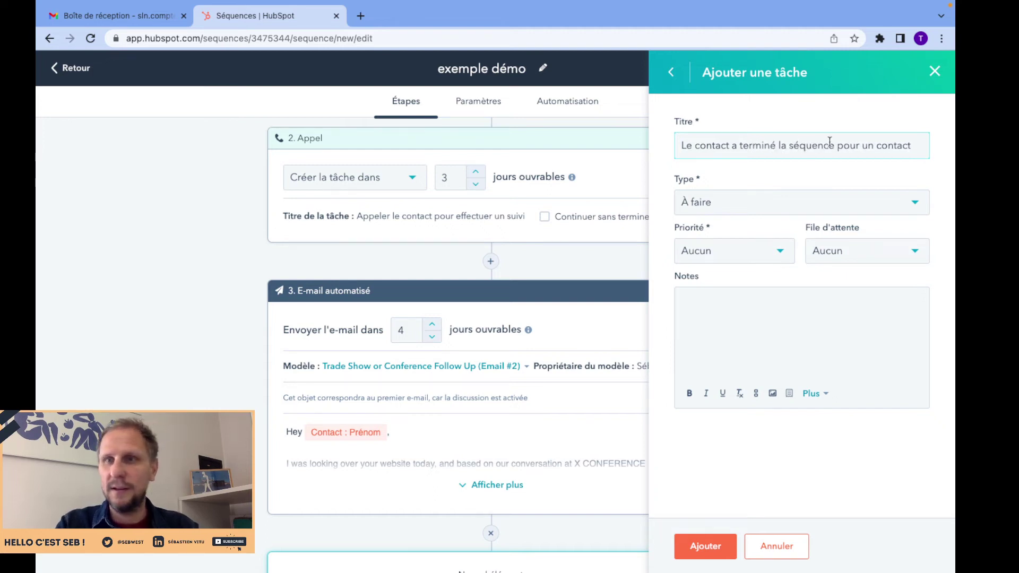
shift+click(917, 148)
key(BackSpace)
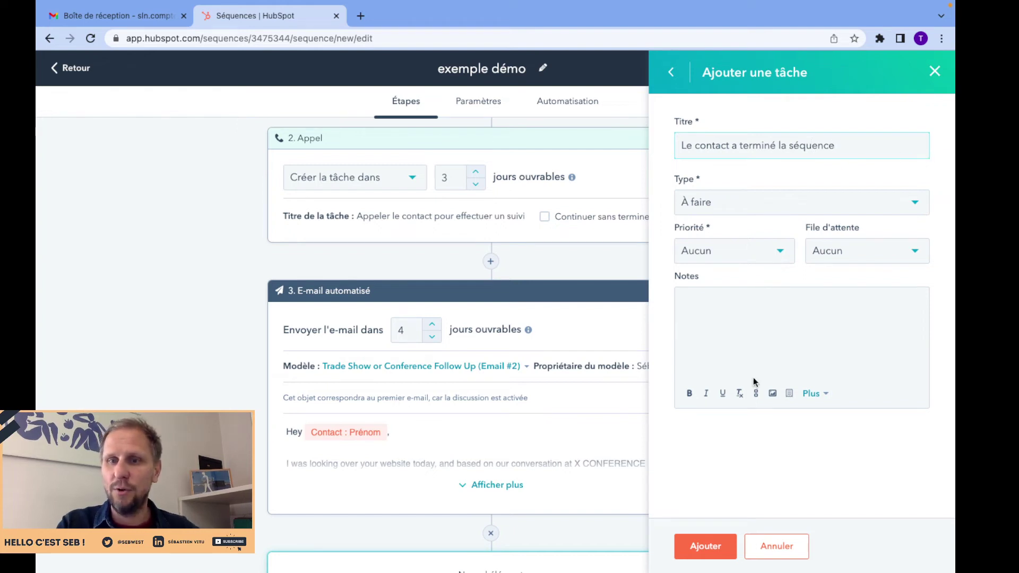
click(711, 551)
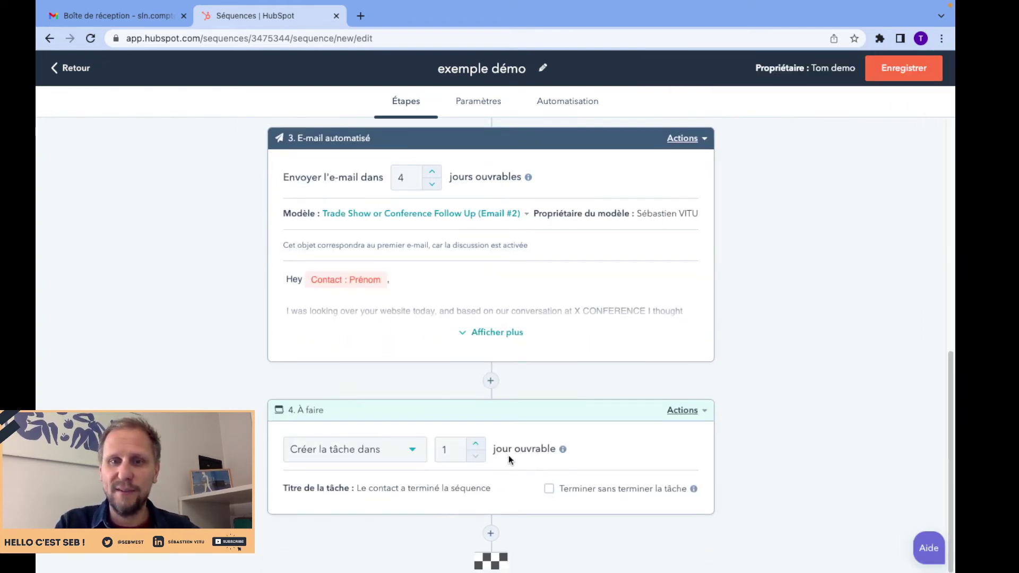
- Set the to-do task's delay to 3 business days and review the whole sequence
click(472, 444)
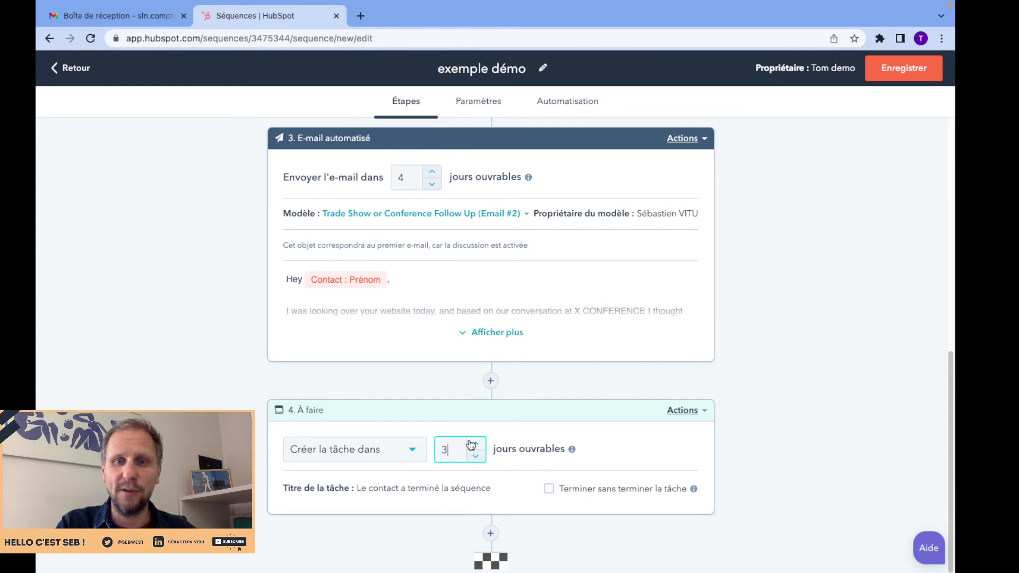
scroll(485, 371, up, 10)
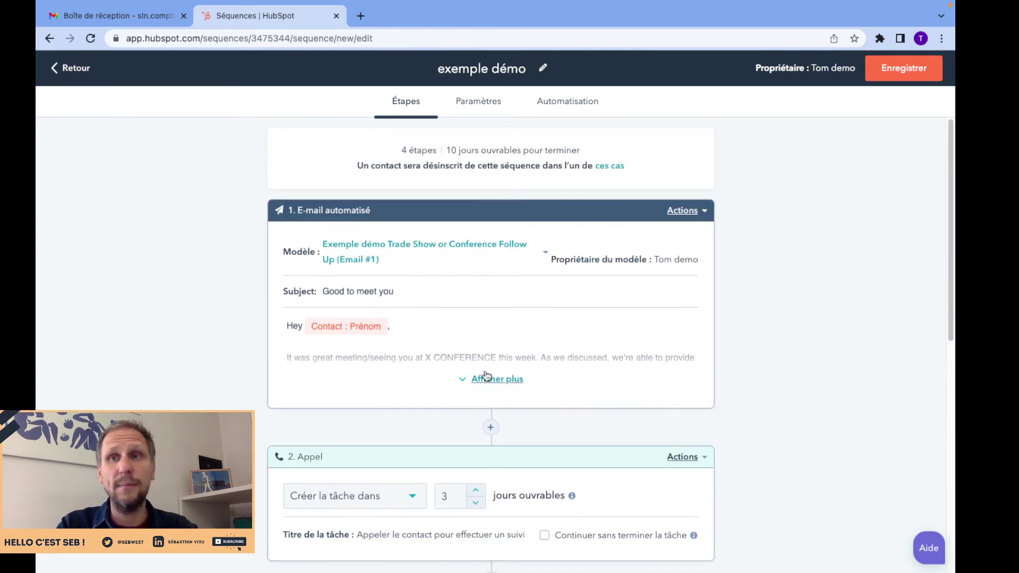
scroll(486, 374, down, 10)
scroll(485, 371, up, 10)
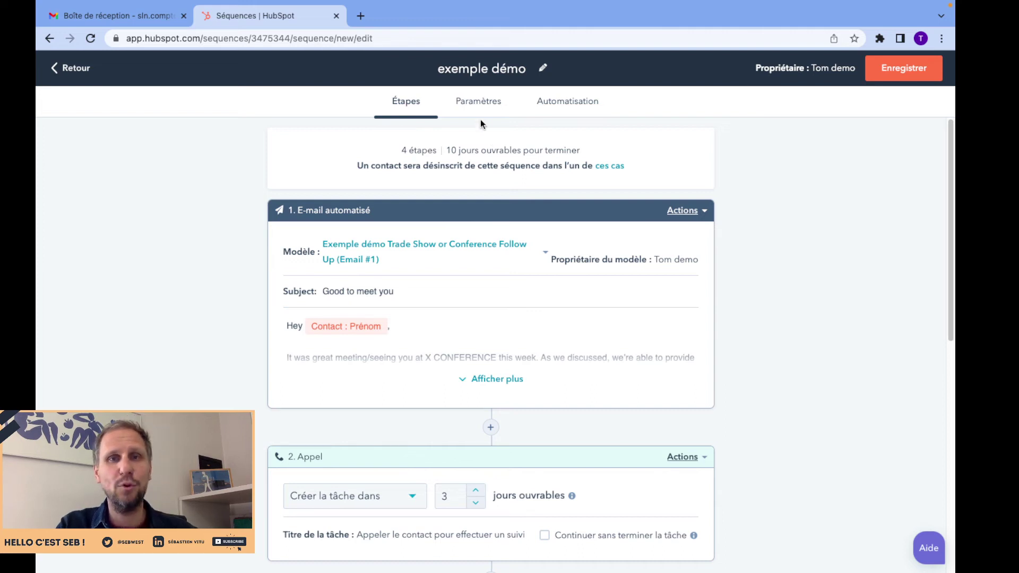
- Examine the sequence's general and follow-up e-mail settings, trying the option that threads e-mails as replies and leaving it on
click(476, 103)
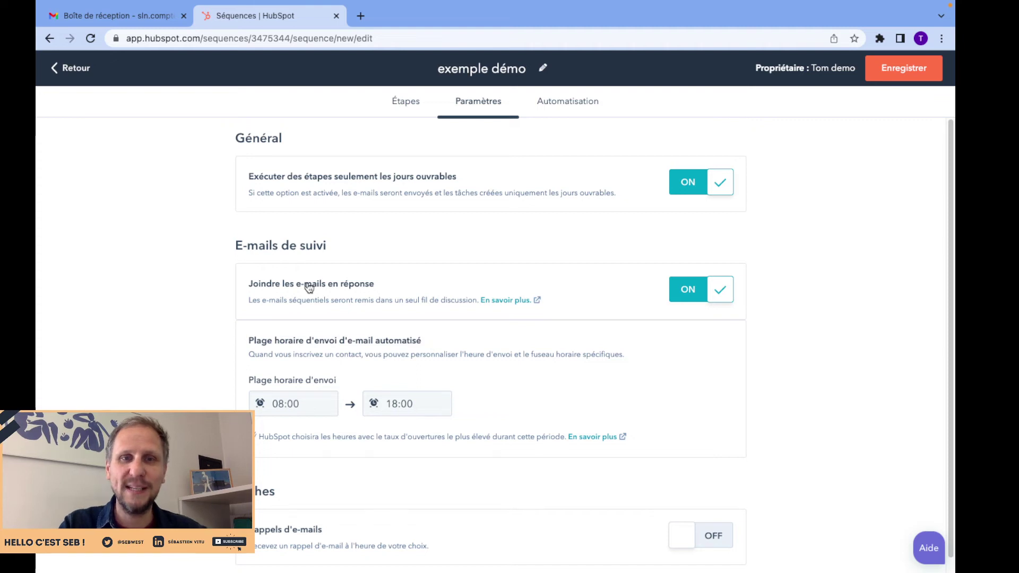
scroll(310, 286, down, 1)
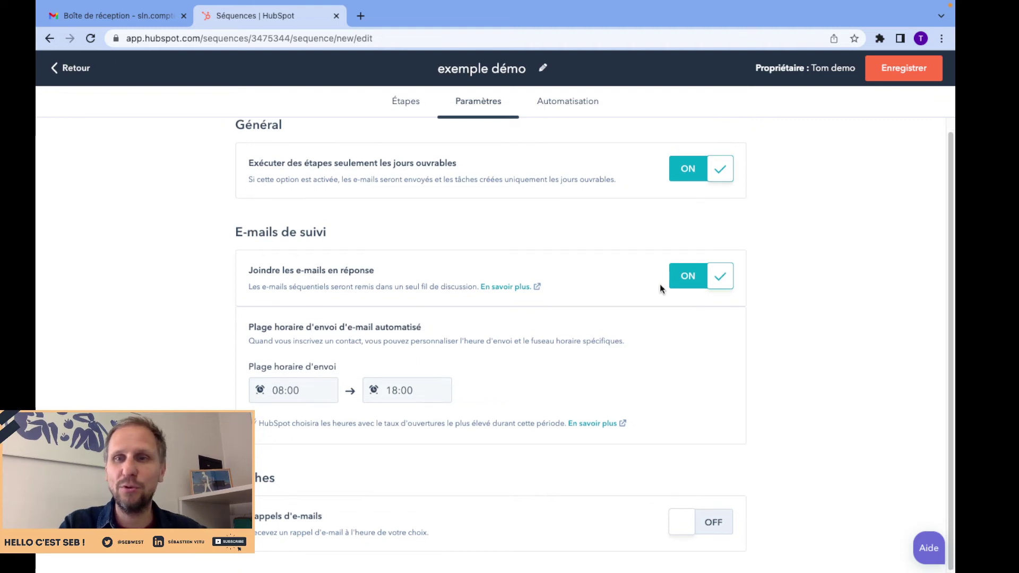
click(688, 276)
click(688, 277)
click(688, 276)
click(688, 277)
scroll(458, 313, down, 1)
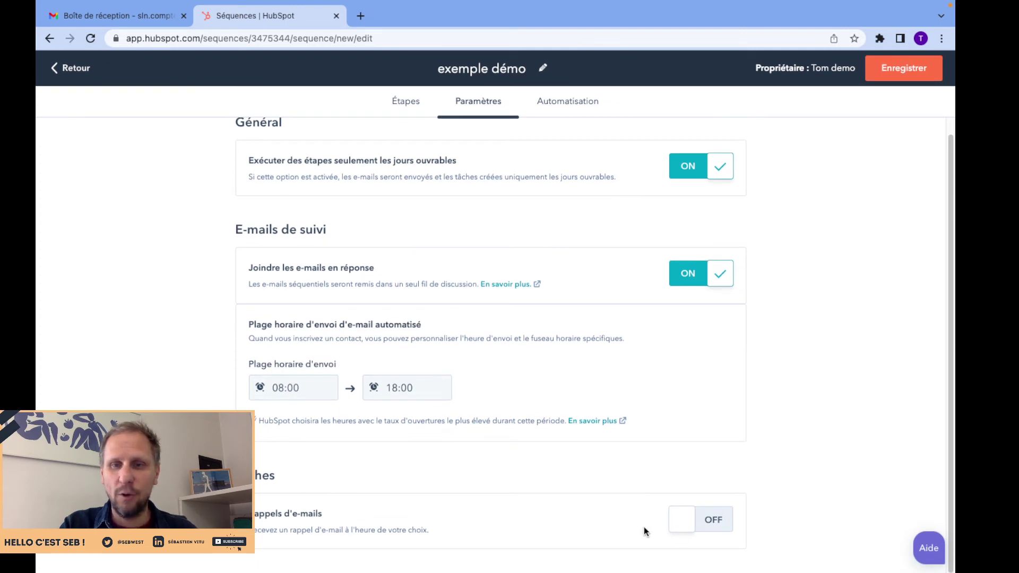
- Turn on e-mail reminders for the sequence's tasks and look over the settings
click(681, 519)
scroll(424, 501, down, 2)
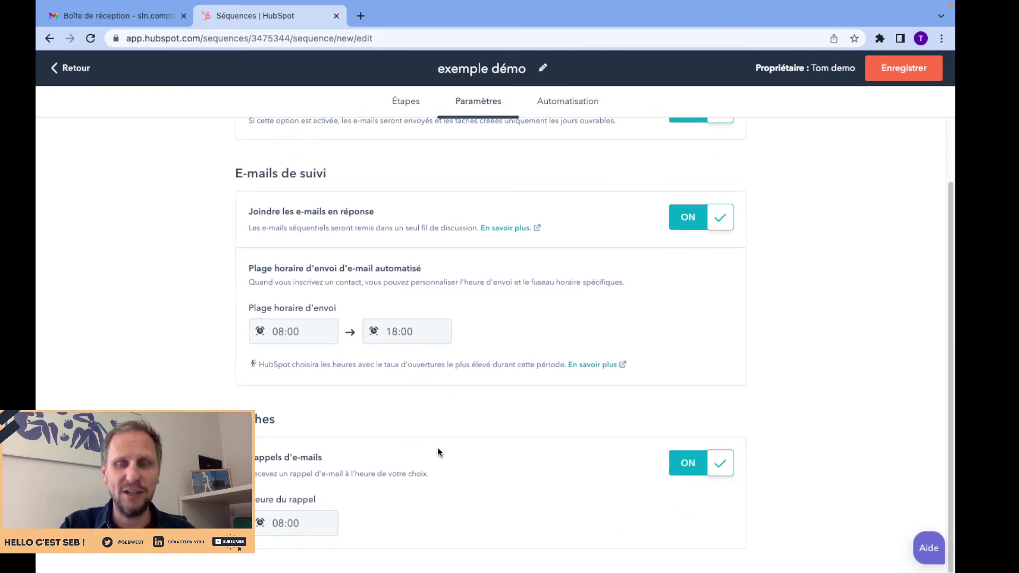
scroll(545, 425, up, 2)
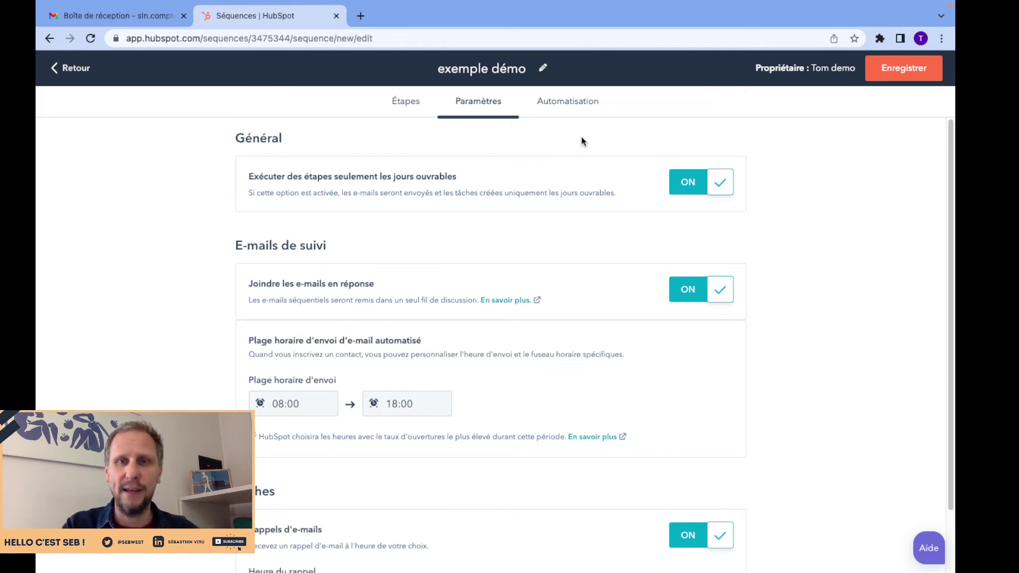
- Examine the automation triggers that unenrol a contact after an e-mail reply or a booked meeting
click(570, 101)
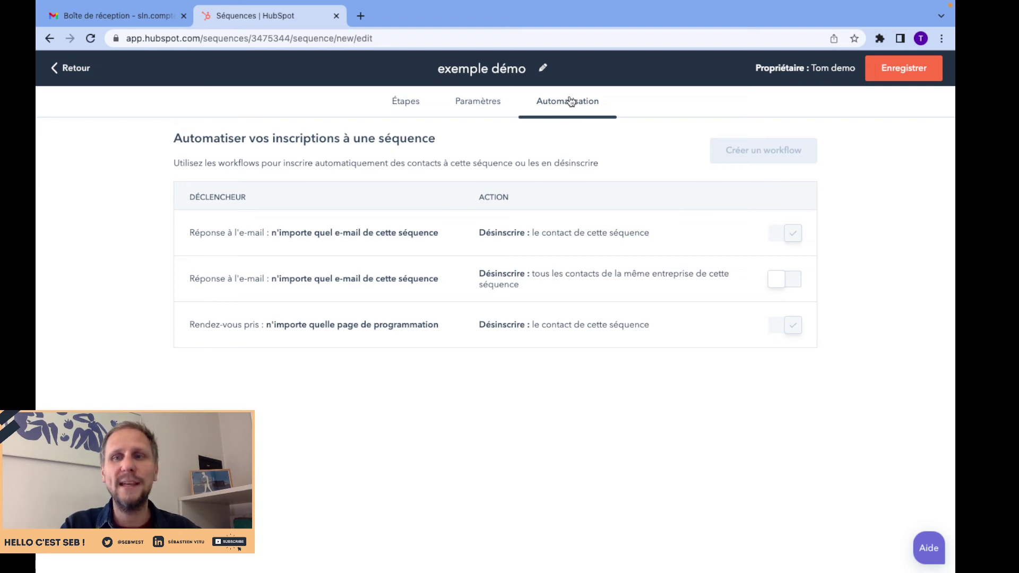
mouse_move(788, 232)
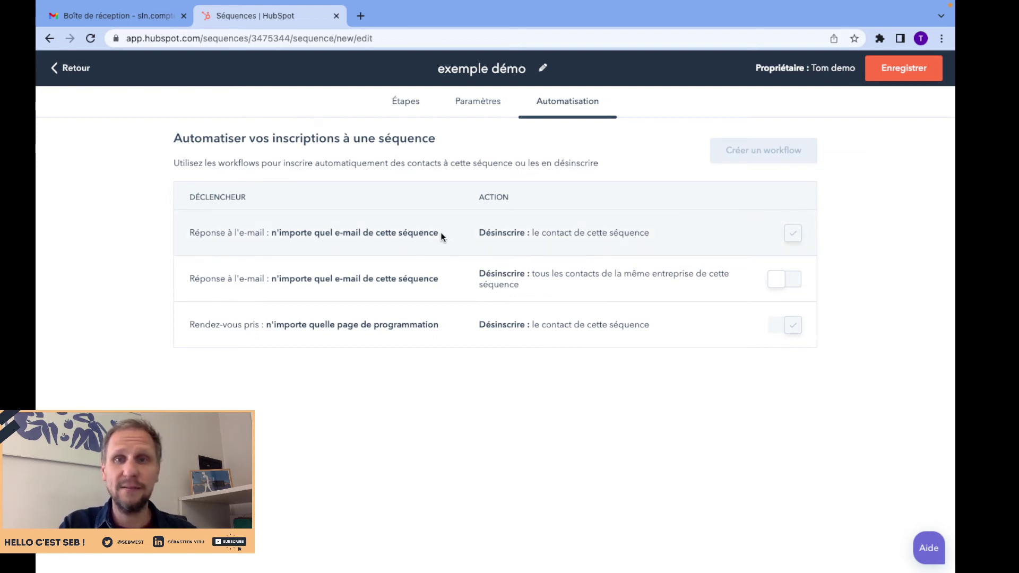
drag(438, 233, 182, 232)
click(152, 233)
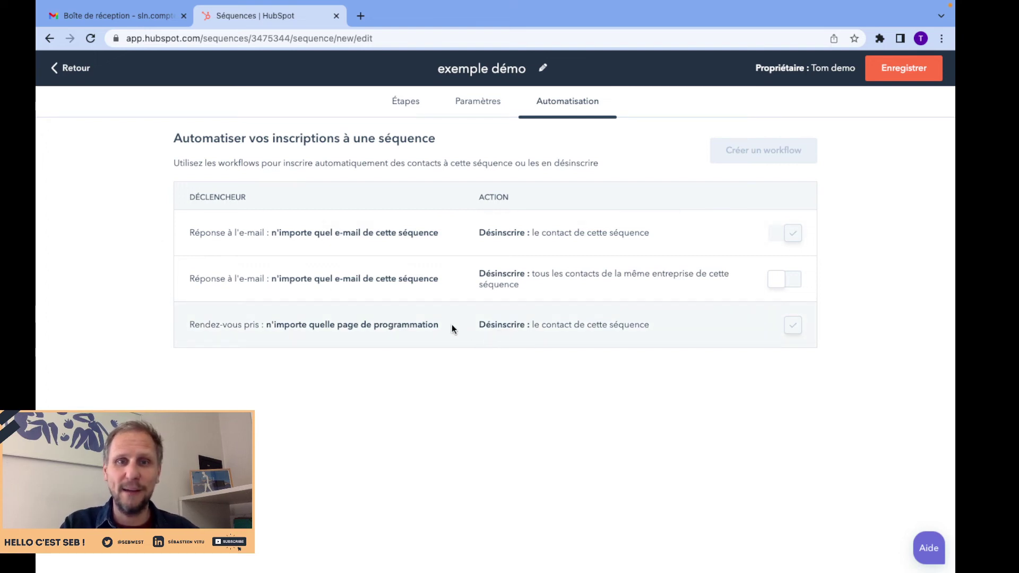
drag(445, 325, 160, 325)
click(159, 325)
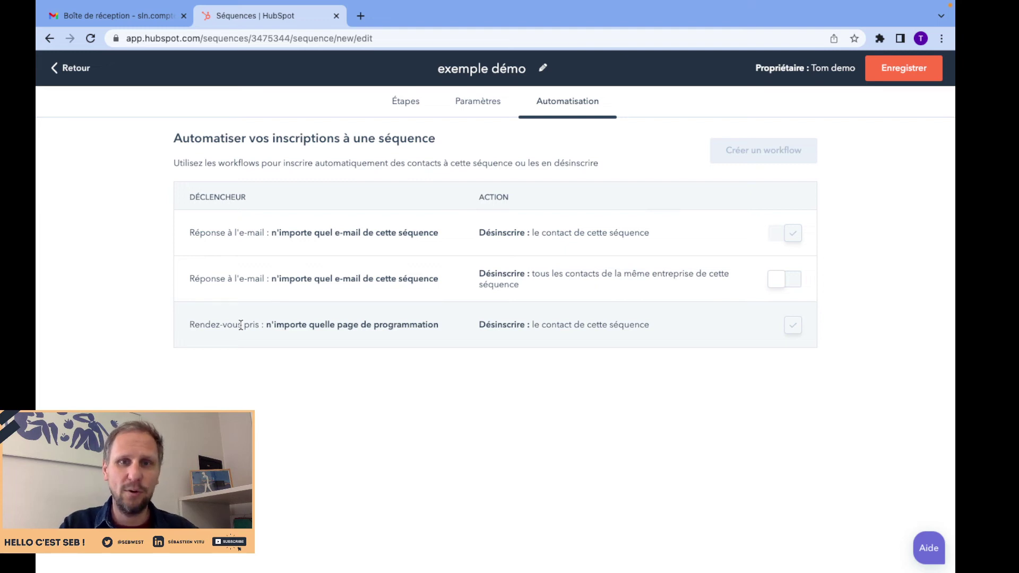
- Enable unenrolling all contacts of the same company when someone replies to any e-mail in the sequence
triple_click(349, 278)
click(780, 281)
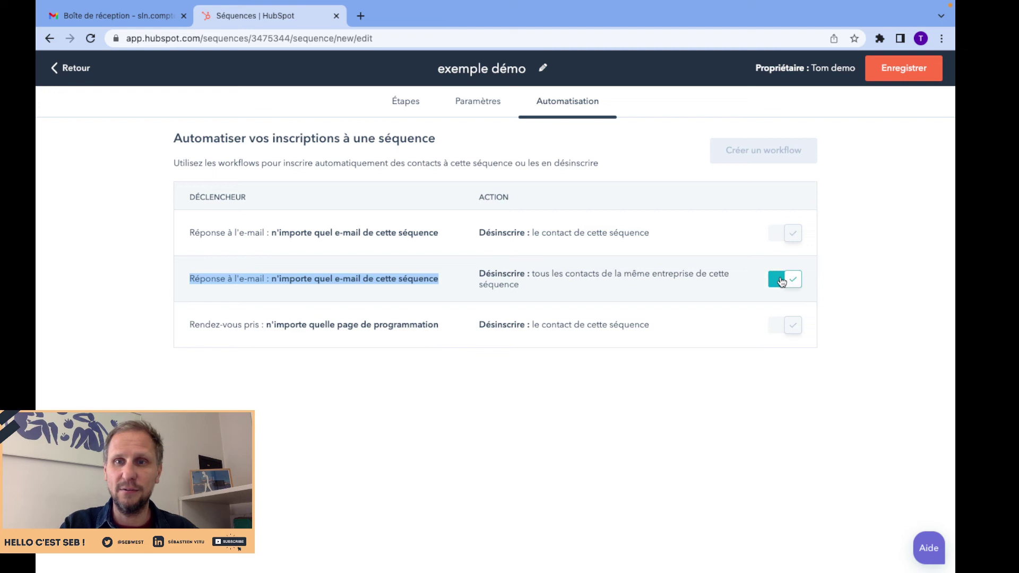
click(411, 276)
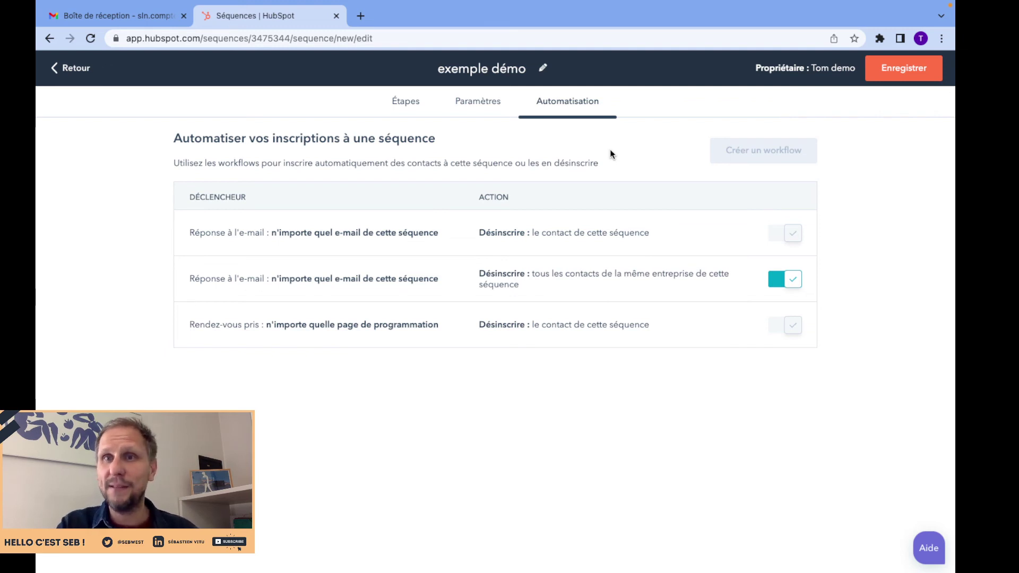
- Save the "exemple démo" sequence and open the list for managing all sequences
click(897, 73)
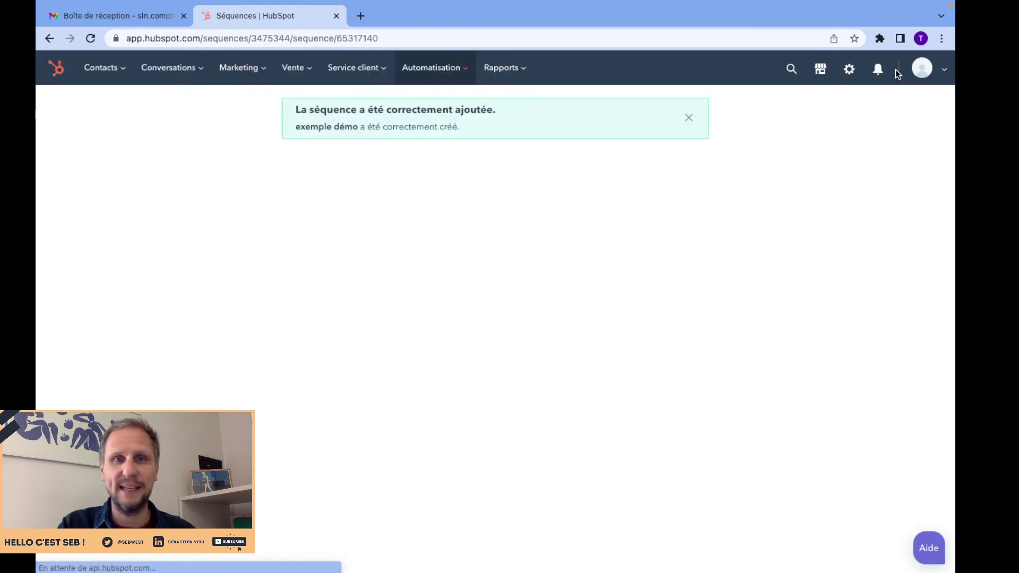
click(690, 118)
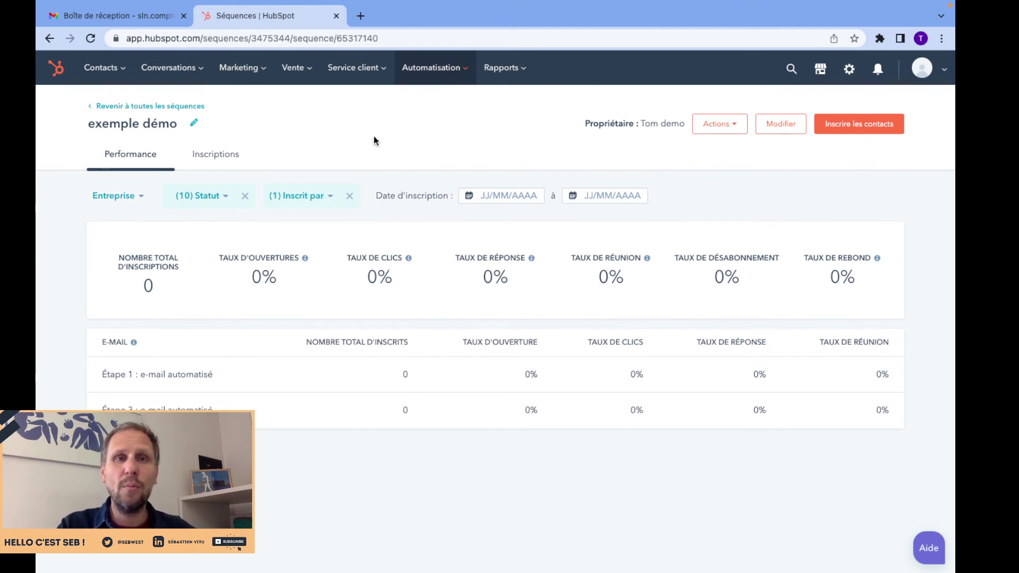
click(158, 107)
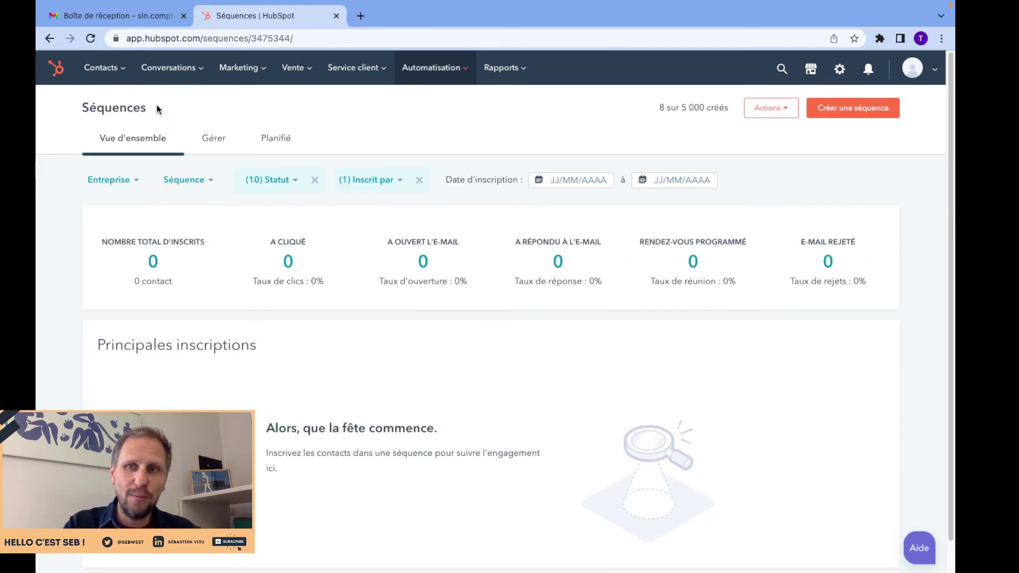
click(219, 140)
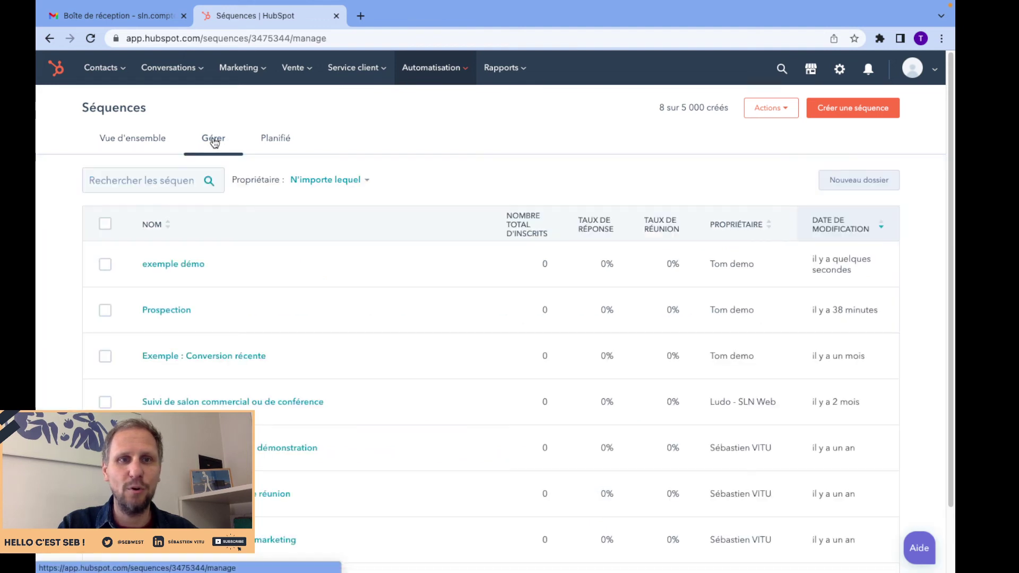
- Open the "exemple démo" sequence and choose the first four contacts in the list for enrolment
click(185, 264)
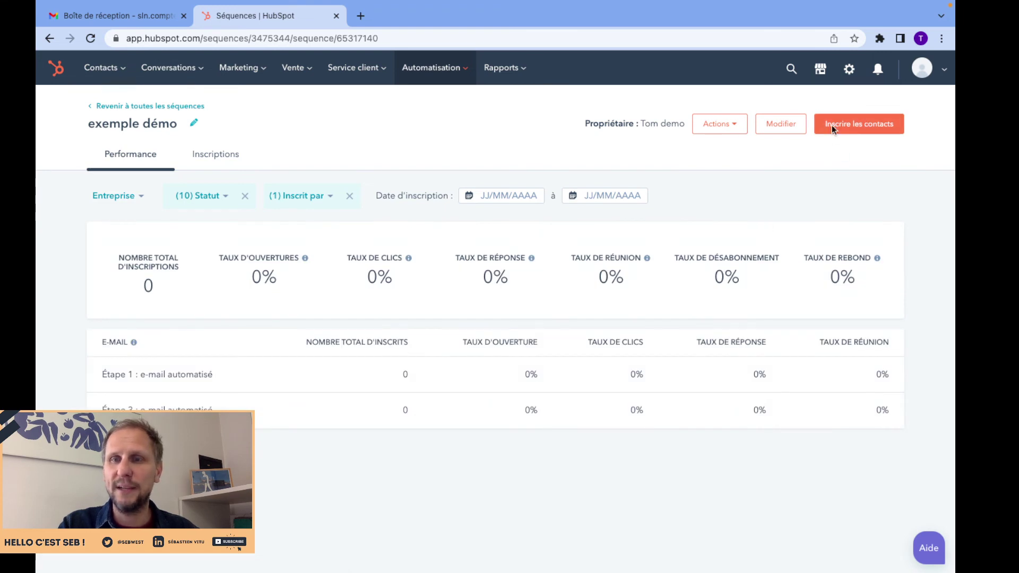
click(854, 122)
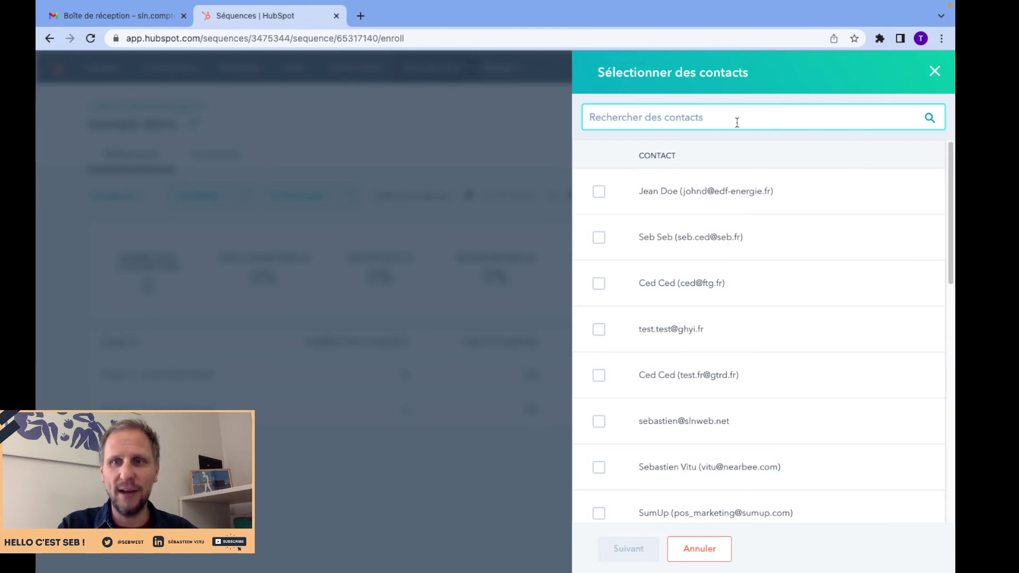
click(598, 191)
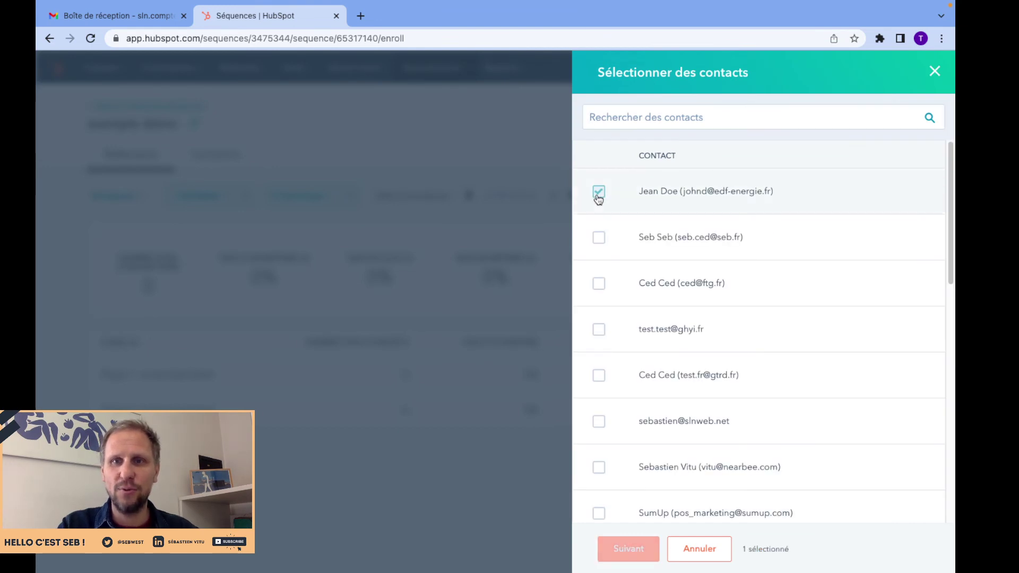
click(599, 328)
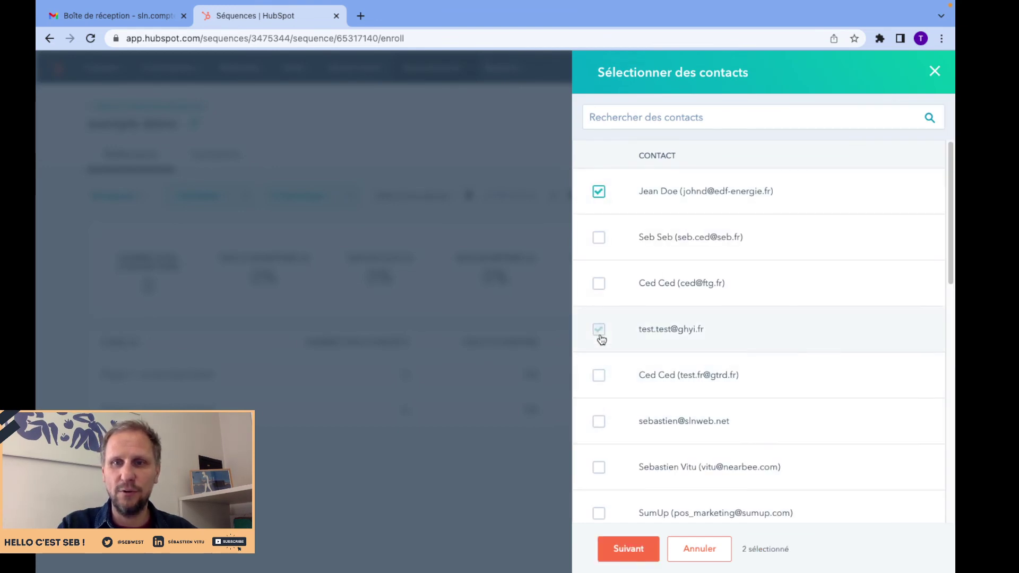
click(599, 285)
click(599, 237)
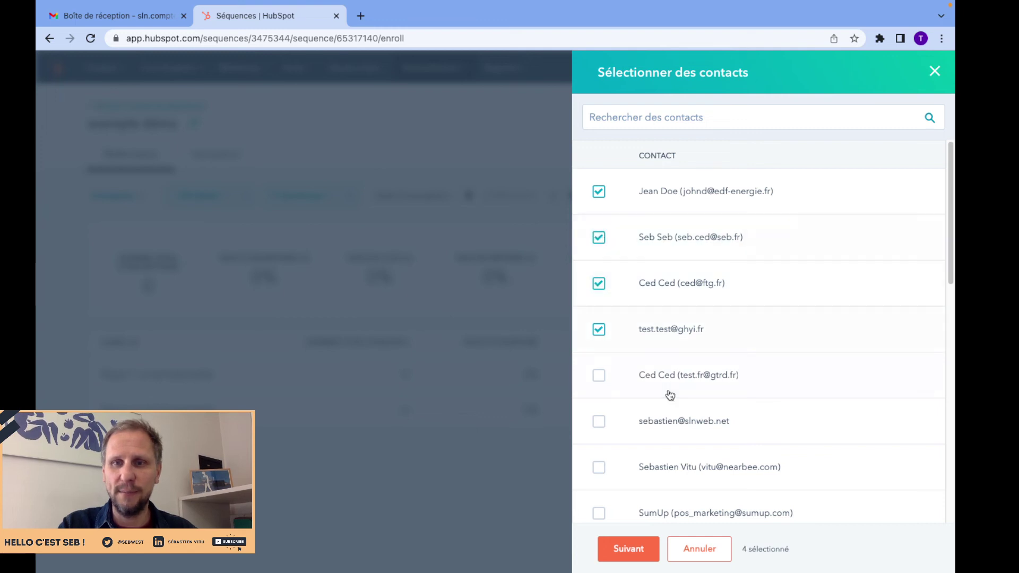
click(628, 549)
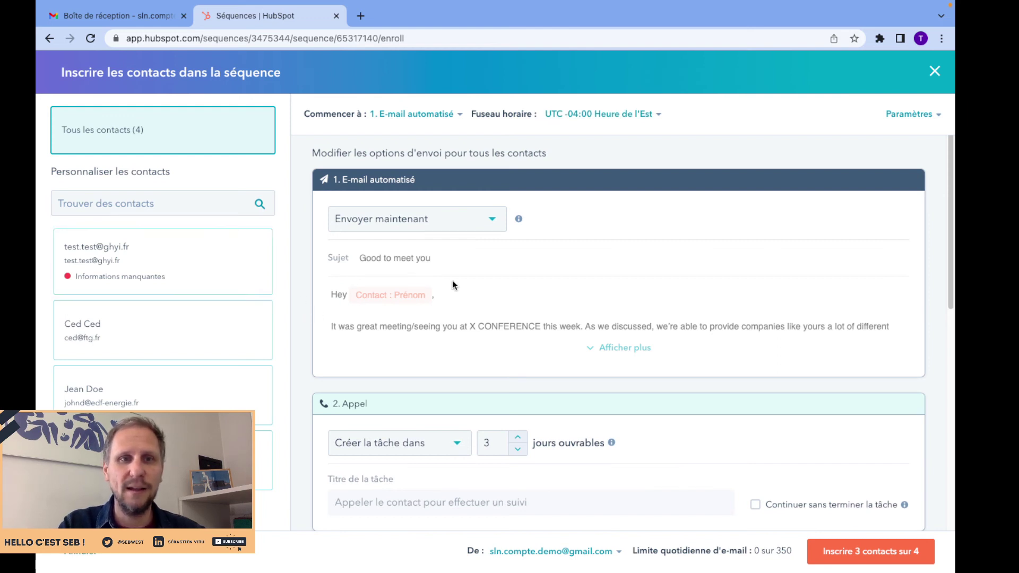
- Examine the send options for all selected contacts and the account's daily e-mail limit
scroll(655, 276, down, 1)
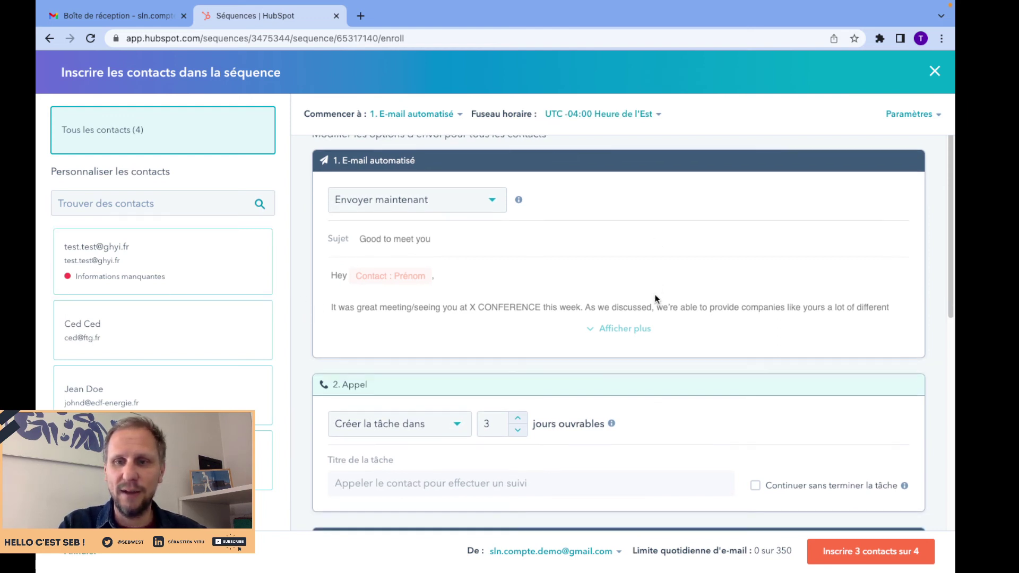
double_click(783, 551)
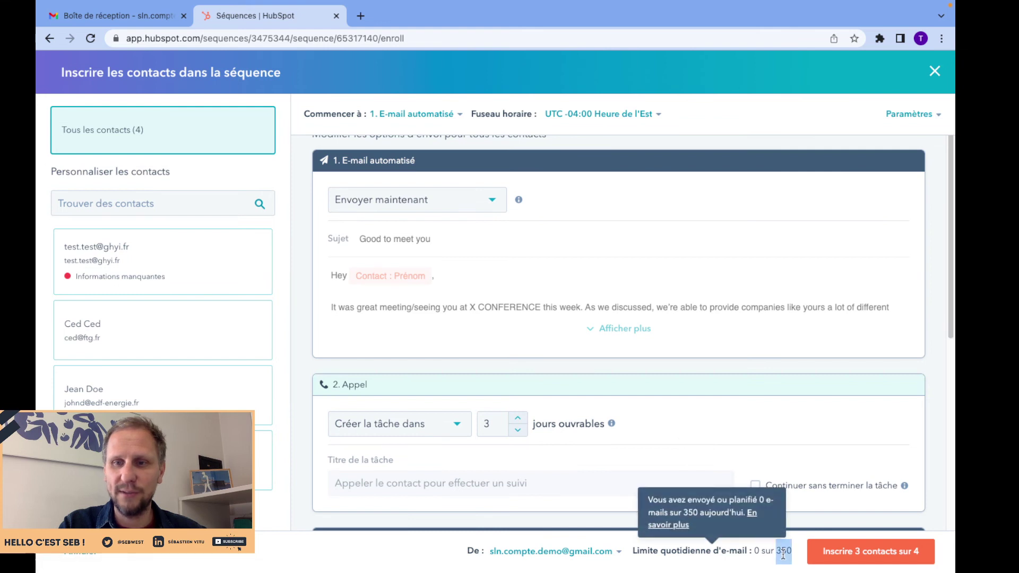
click(682, 258)
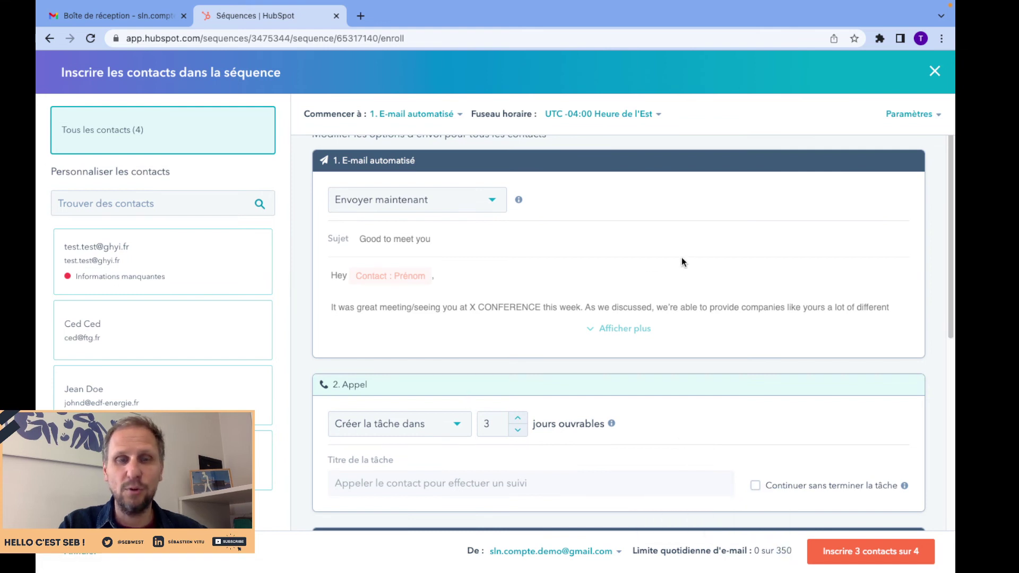
- For the contact with missing information, remove the first-name token from the greetings of automated e-mails 1 and 3, leaving "Hey,"
click(153, 258)
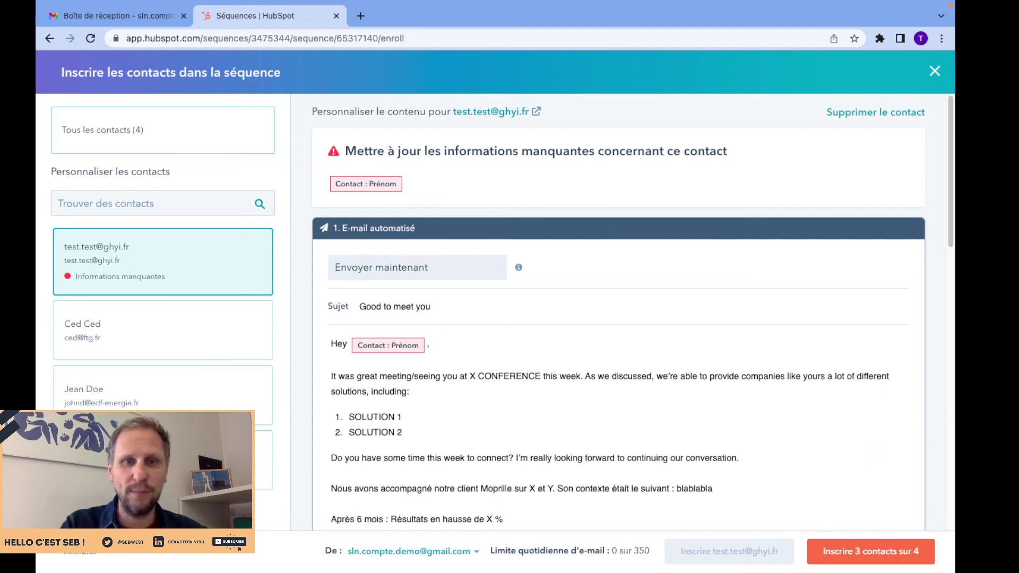
key(BackSpace)
key(BackSpace)
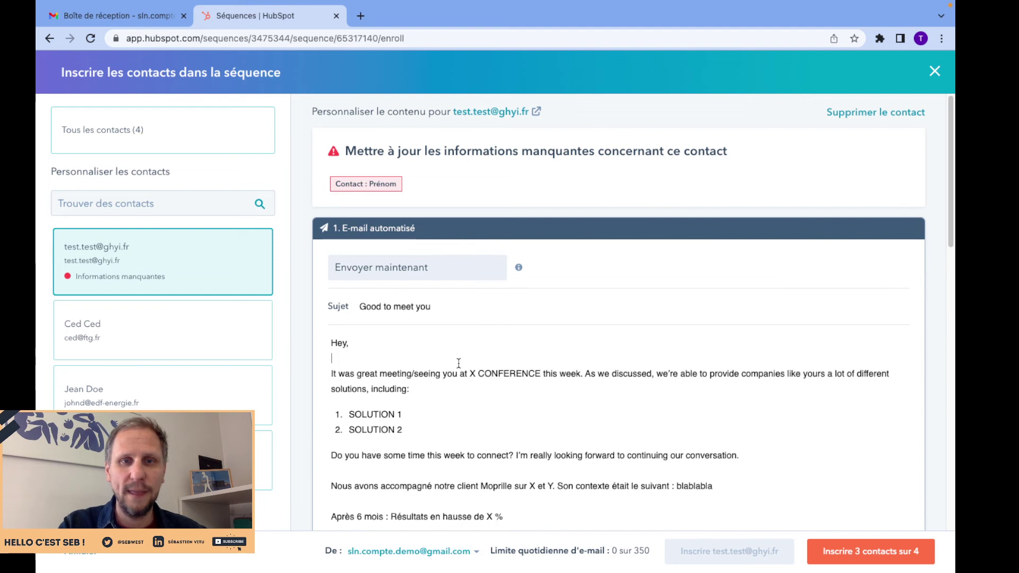
scroll(533, 361, down, 2)
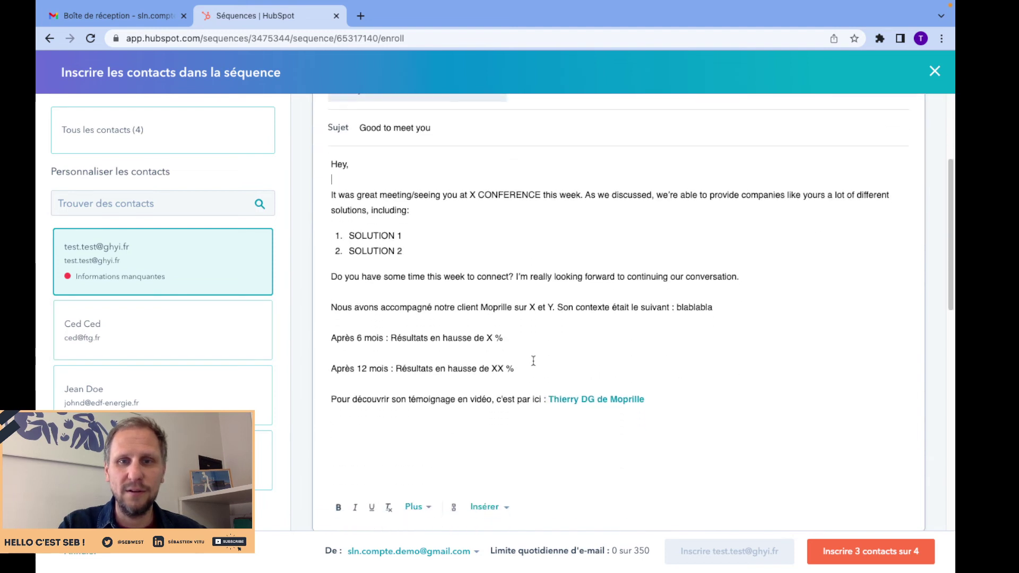
scroll(533, 361, down, 10)
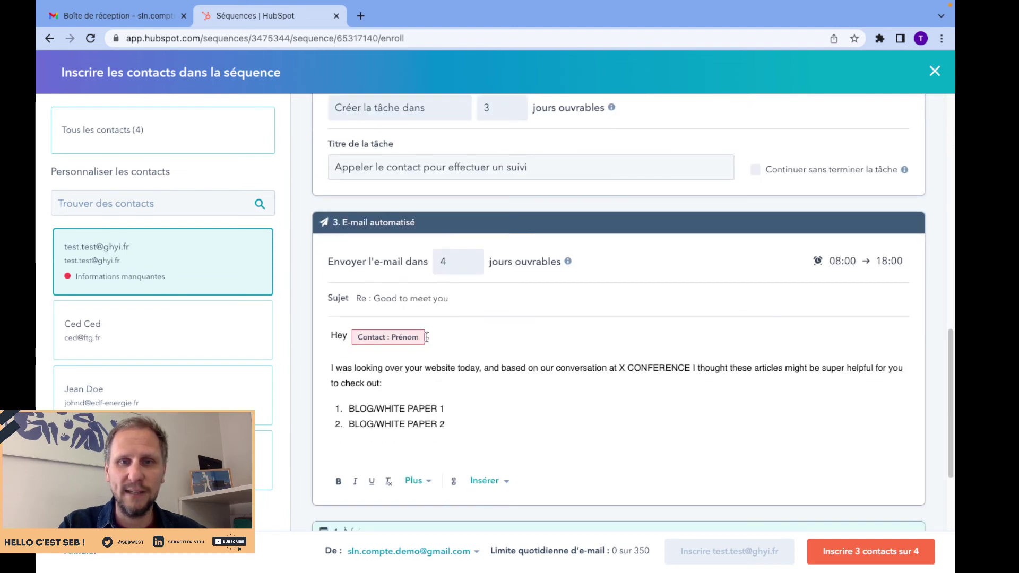
key(BackSpace)
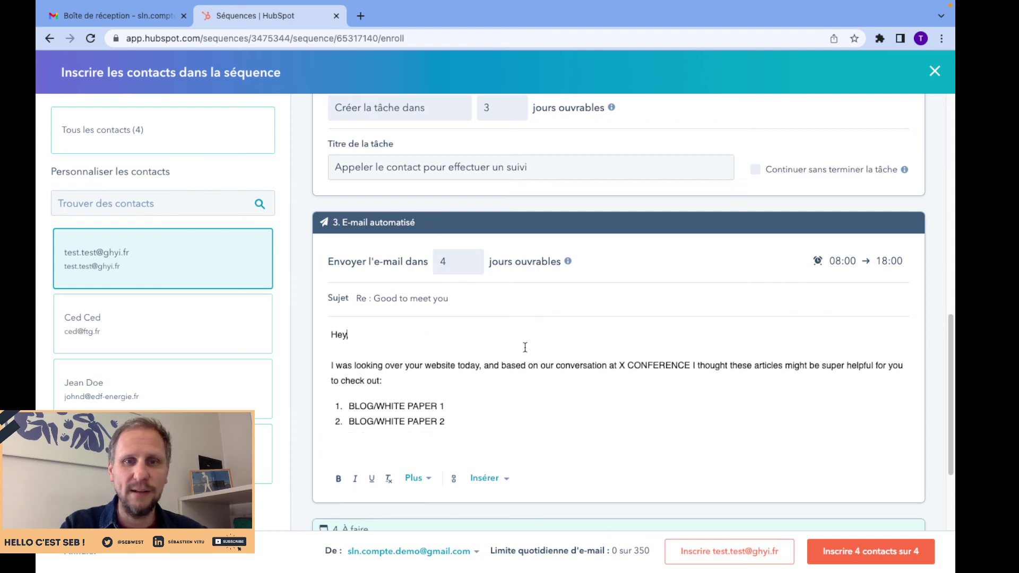
scroll(525, 347, down, 3)
text(,)
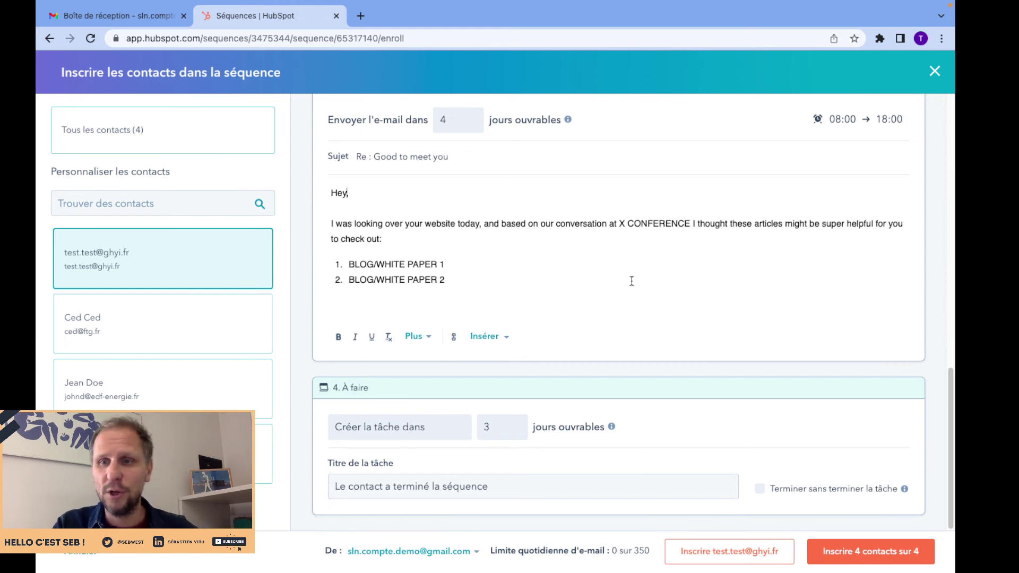
- Request enrolment of the 4 contacts, cancel the confirmation and leave the page without enrolling them
click(865, 552)
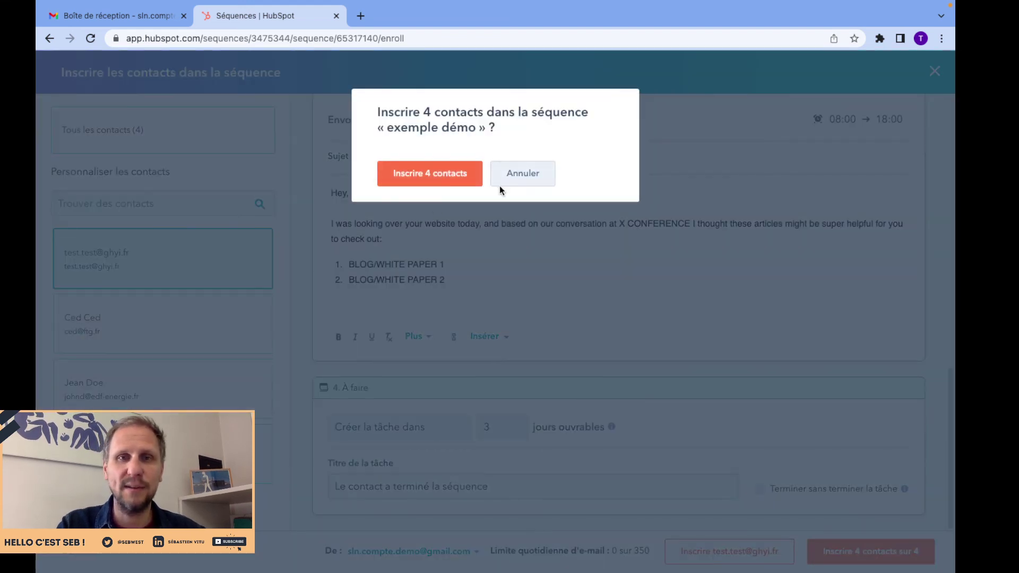
click(530, 179)
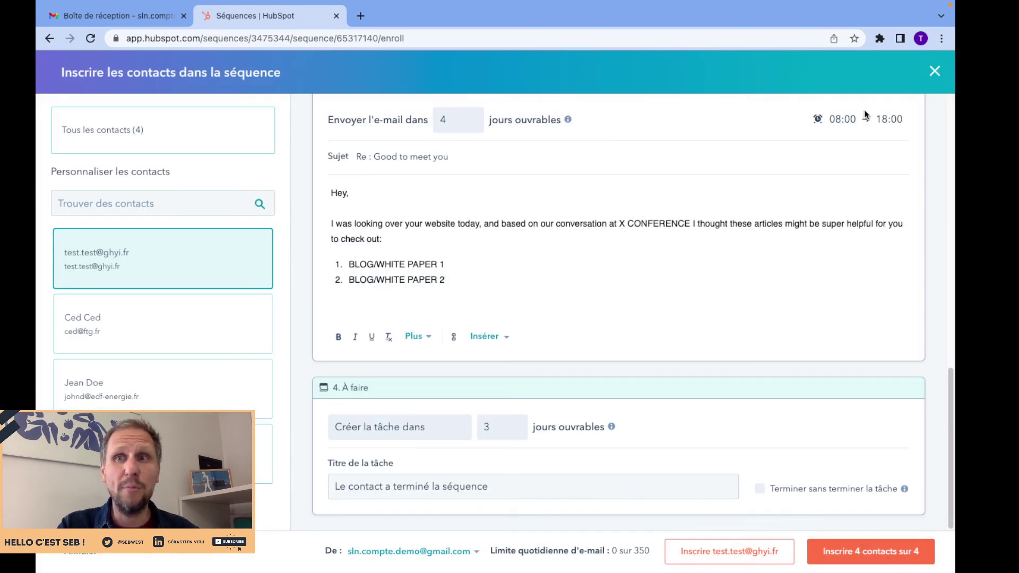
click(935, 70)
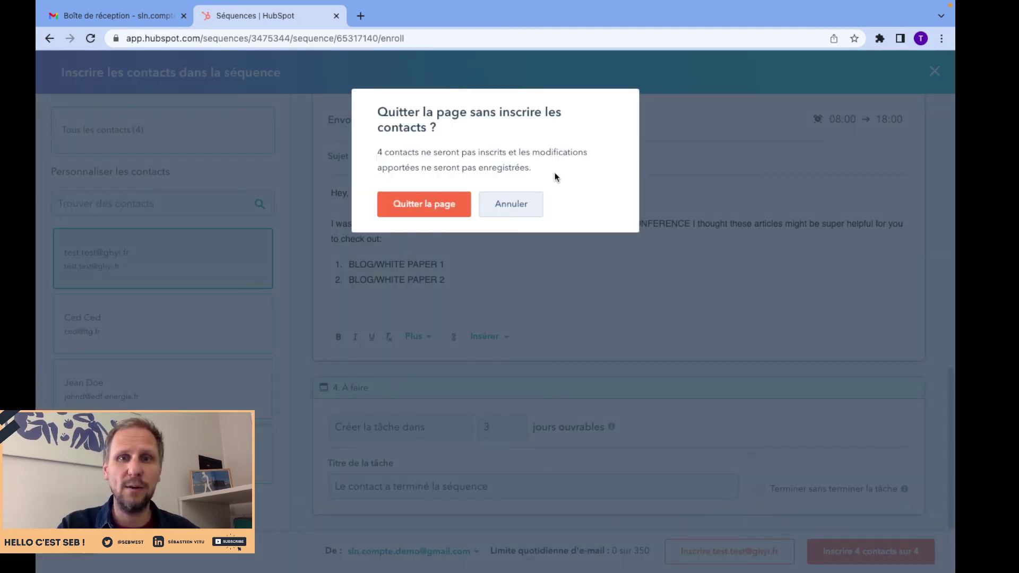
click(423, 211)
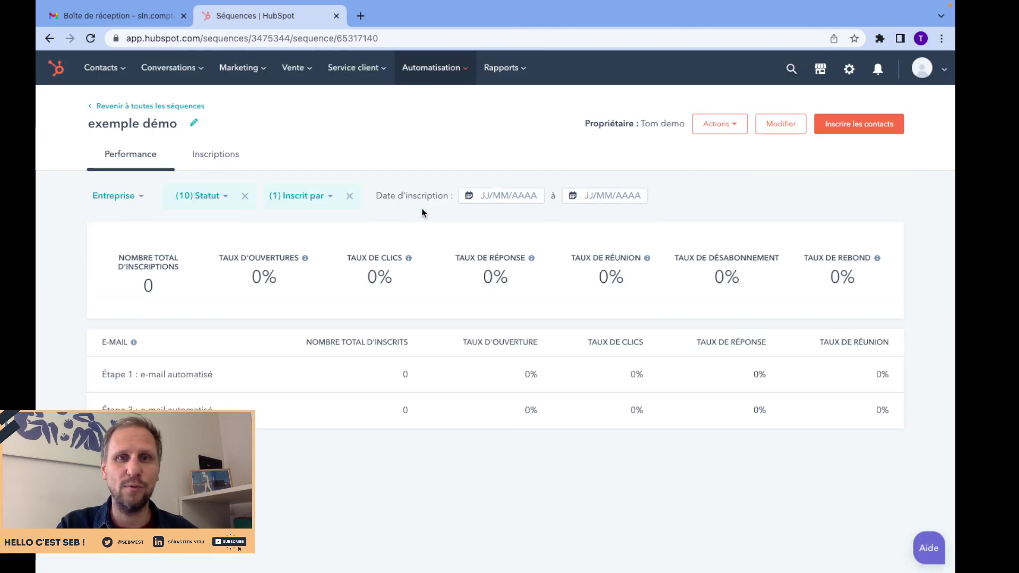
- Go to the contacts list and open the first contact's record in a new browser tab
click(88, 69)
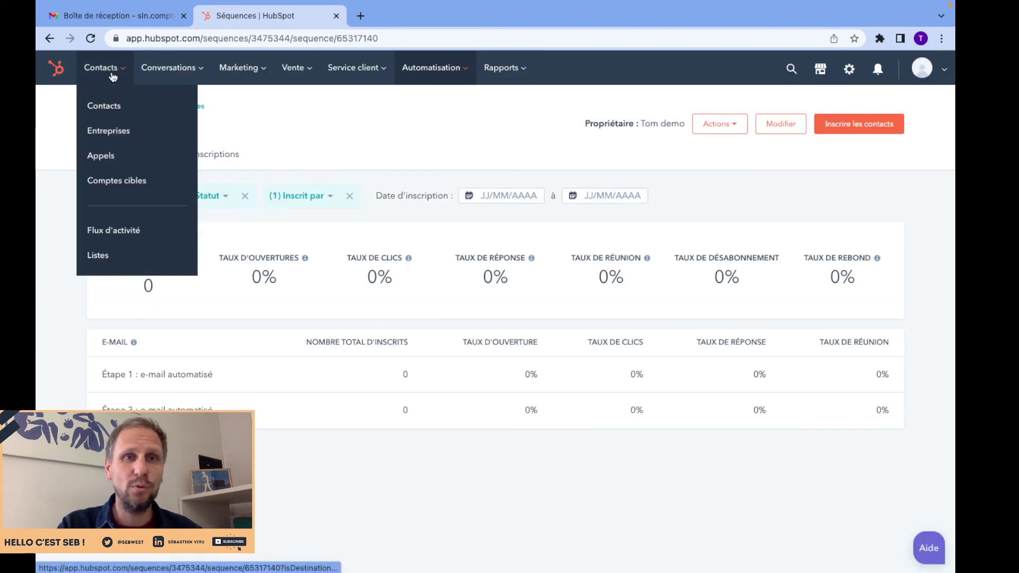
click(116, 105)
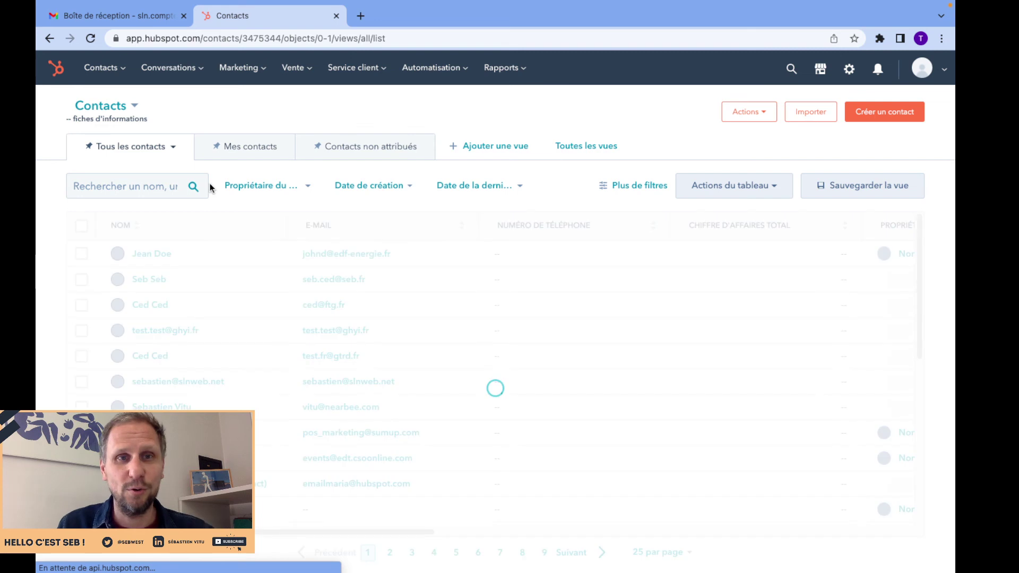
super+click(151, 255)
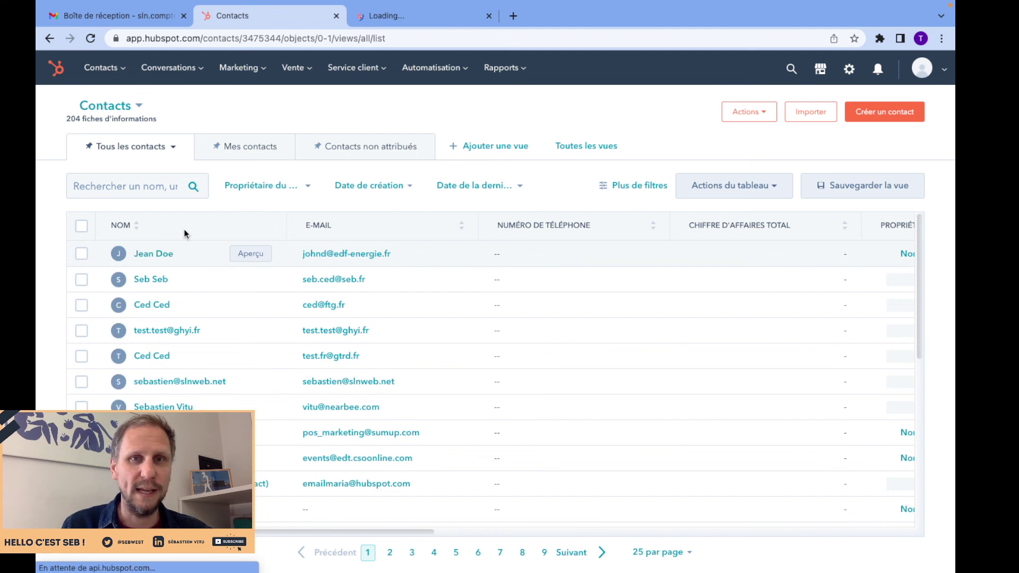
click(408, 19)
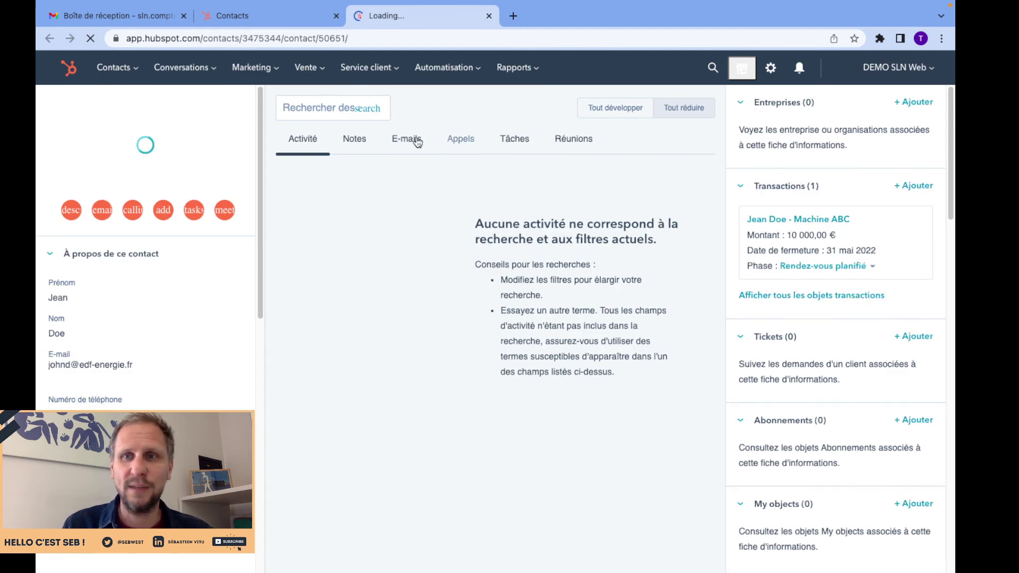
- Show the contact's e-mail activity, dismiss the threaded-replies tip and start a new e-mail
click(418, 141)
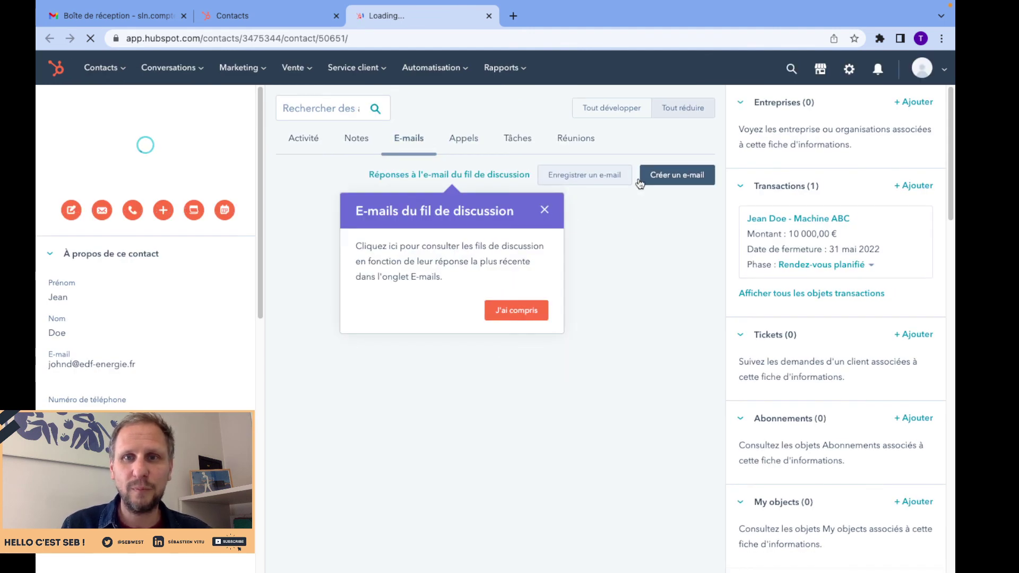
click(564, 211)
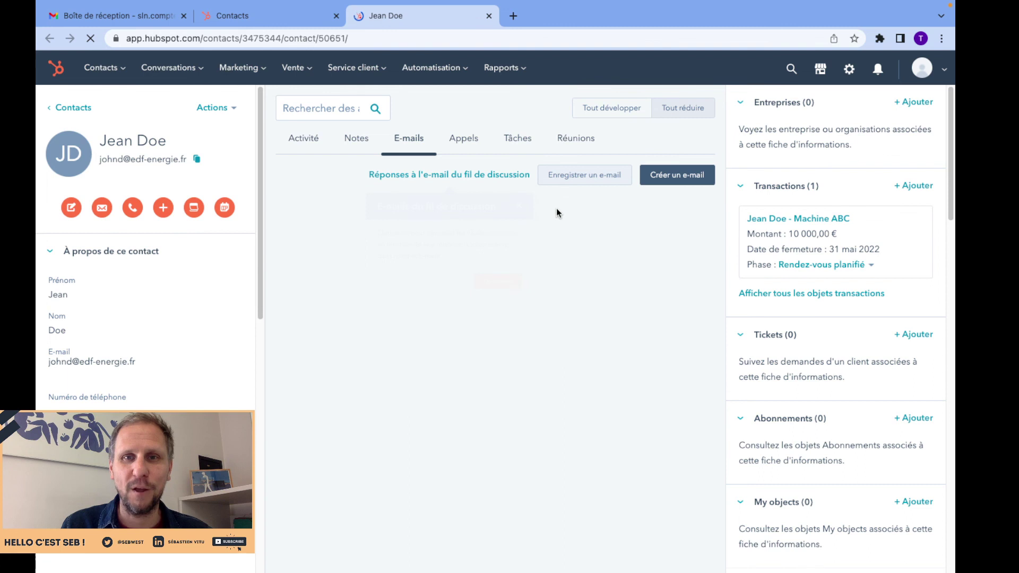
click(664, 179)
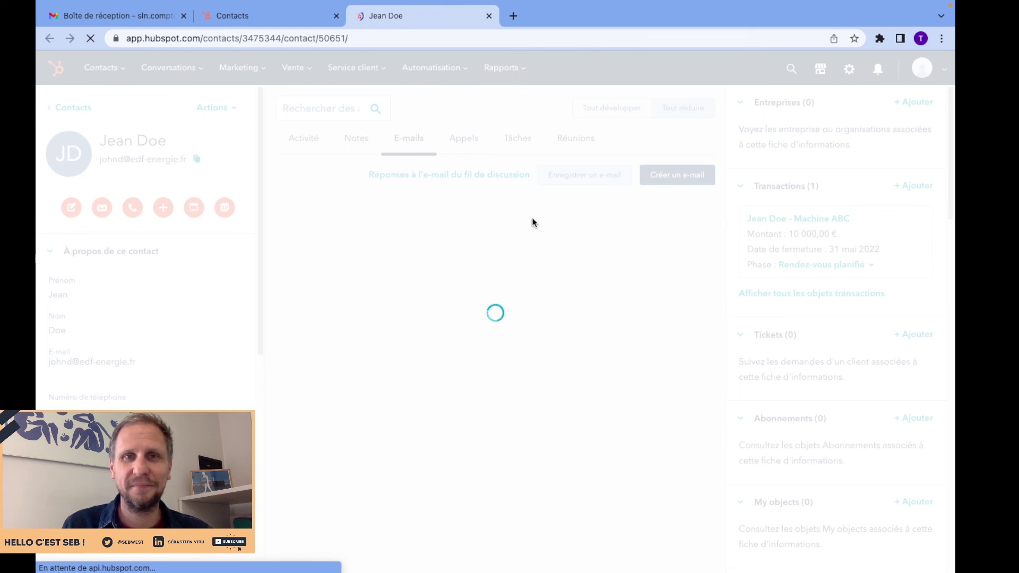
- Back in the contacts list, select the first three contacts for enrolment in "exemple démo" and review the sequence's steps
click(265, 14)
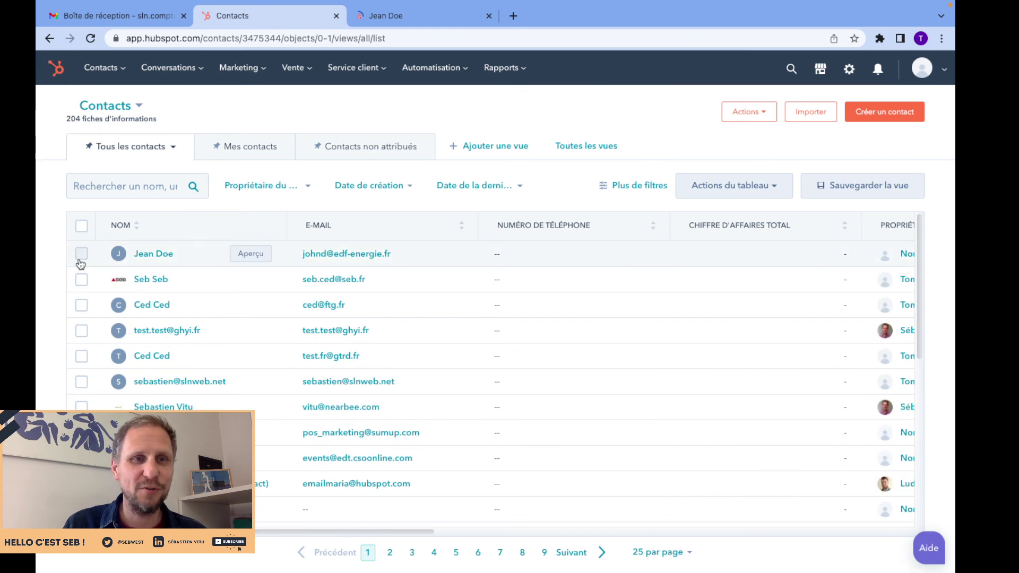
click(81, 257)
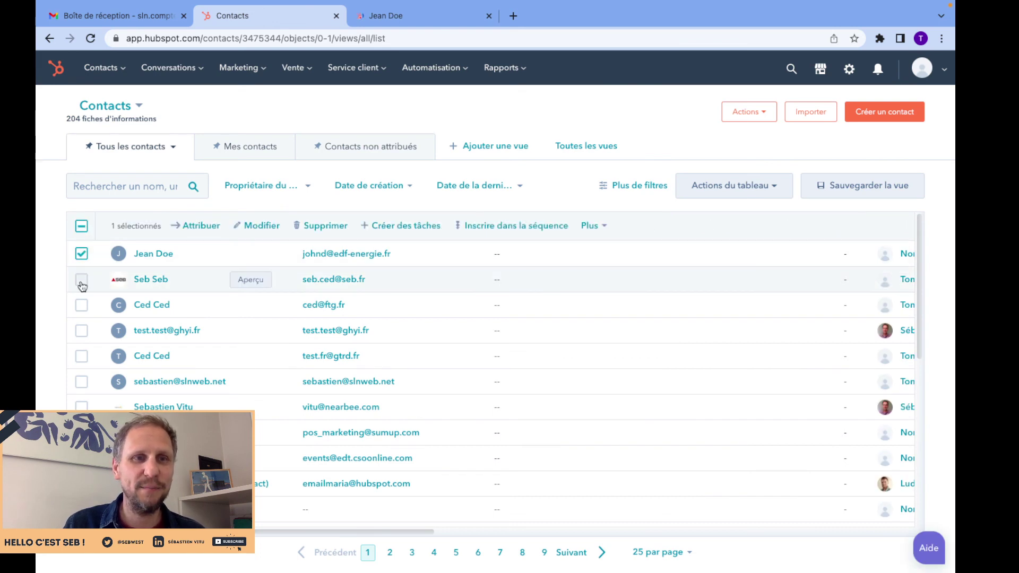
click(81, 279)
click(81, 304)
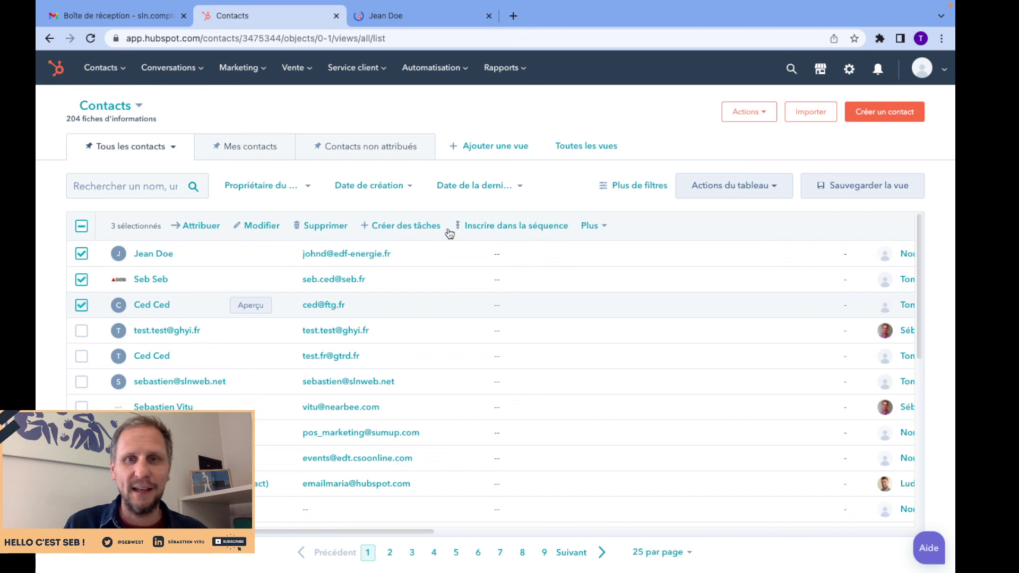
click(504, 226)
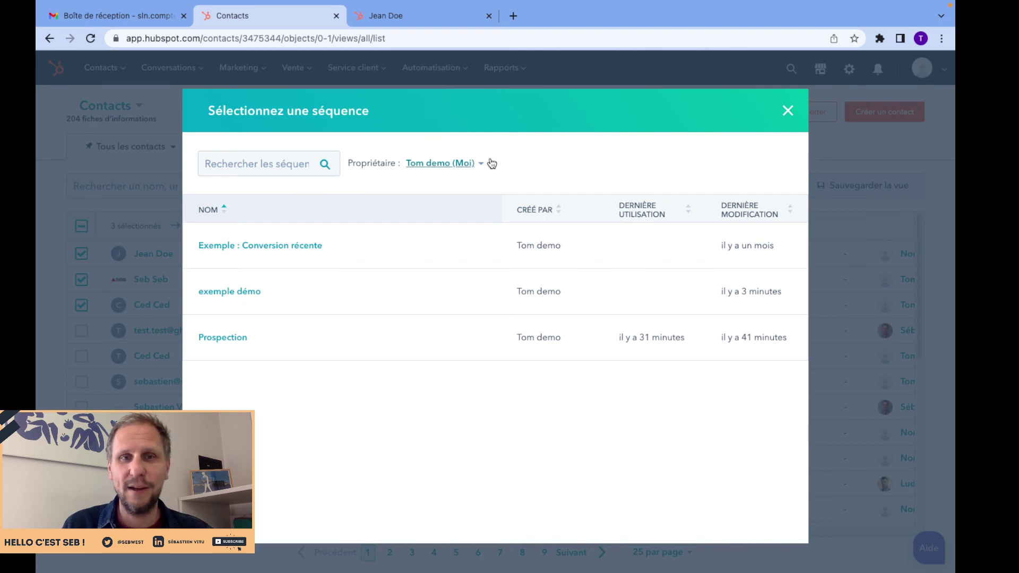
click(247, 297)
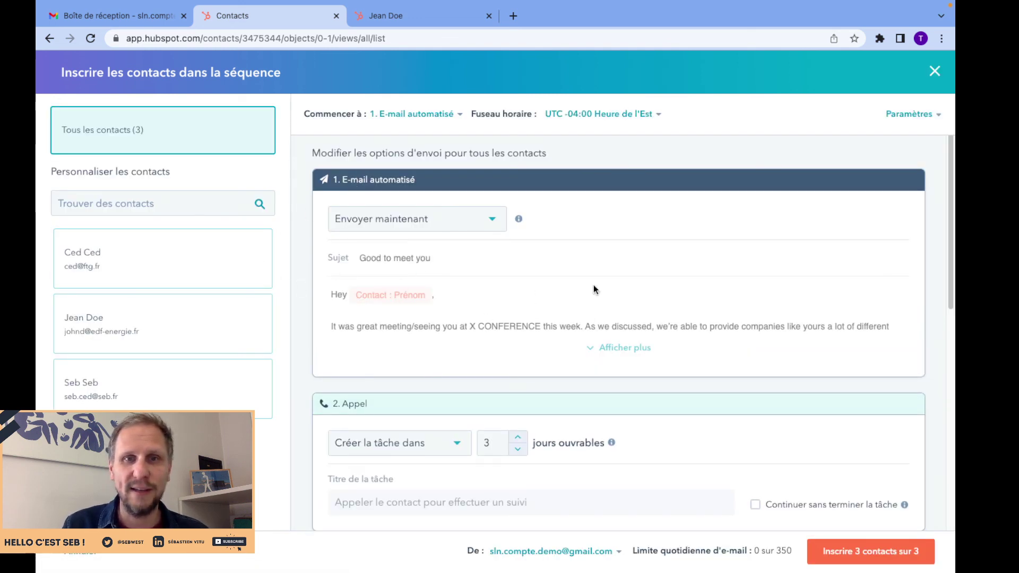
scroll(727, 277, down, 1)
scroll(727, 277, down, 5)
- Return to the contact record's e-mail composer and choose the "exemple démo" sequence for this contact
click(430, 14)
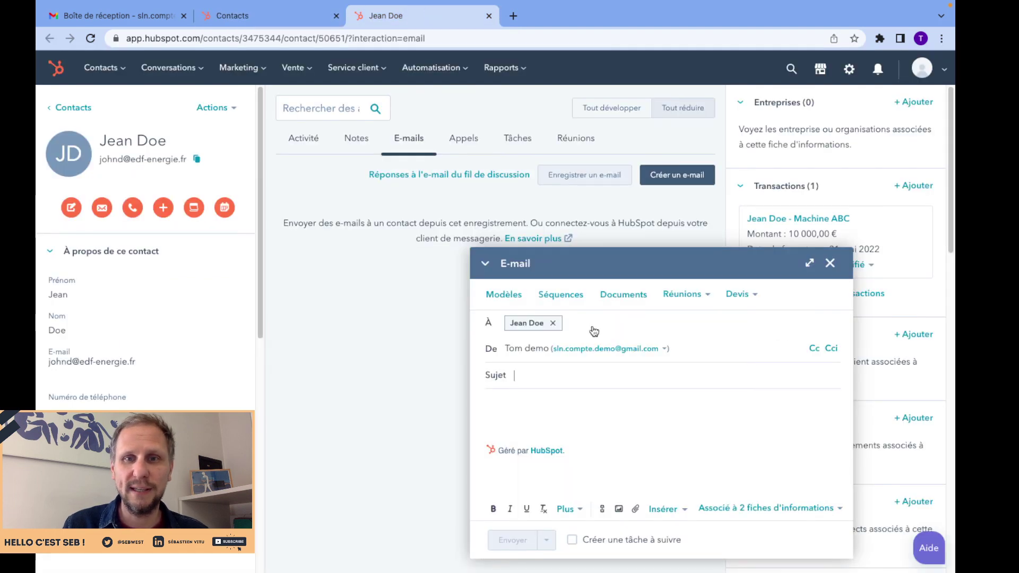
click(576, 299)
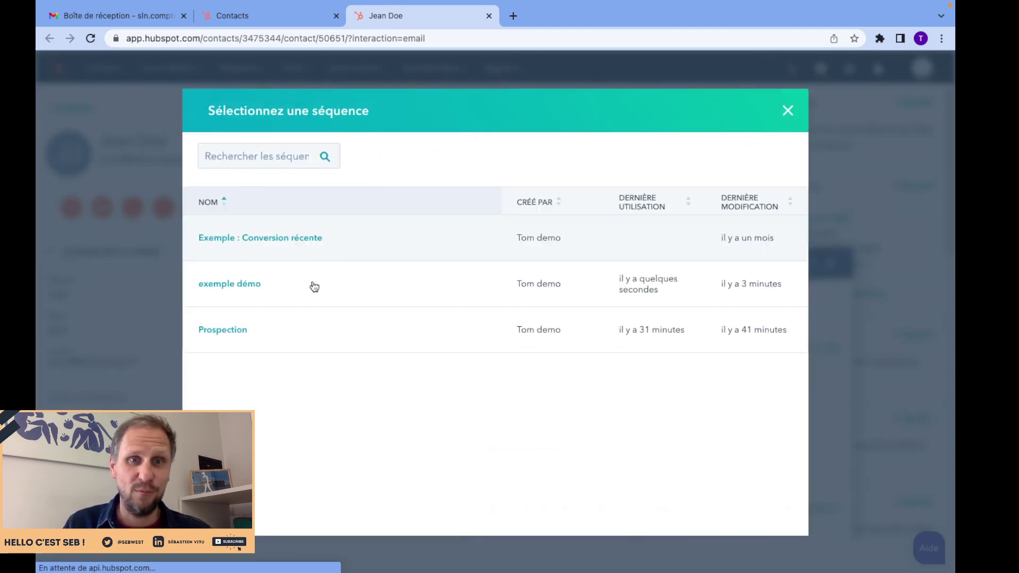
click(223, 285)
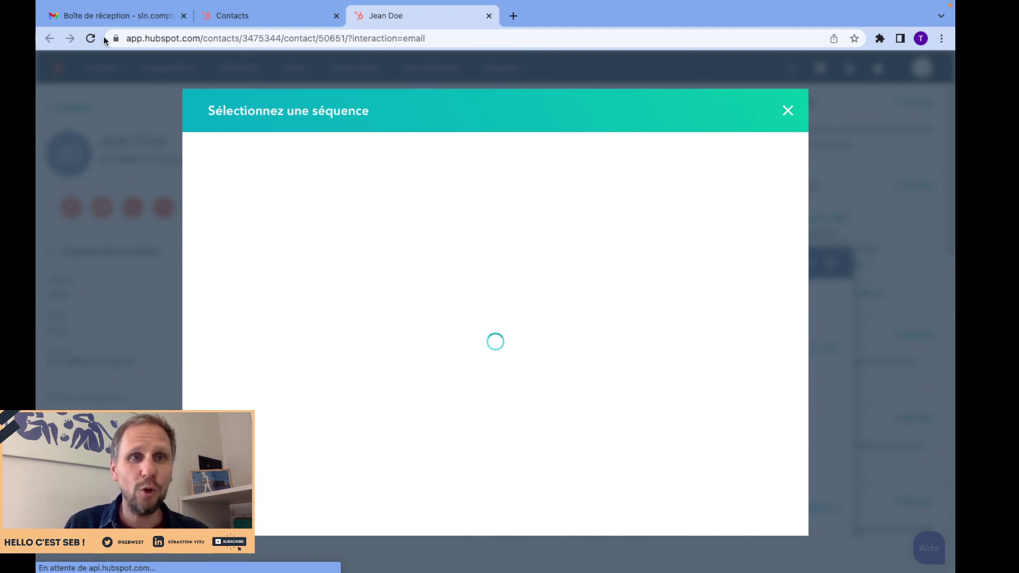
- Switch to Gmail, address a new message to the second suggested contact and choose the "exemple démo" sequence for it
click(102, 16)
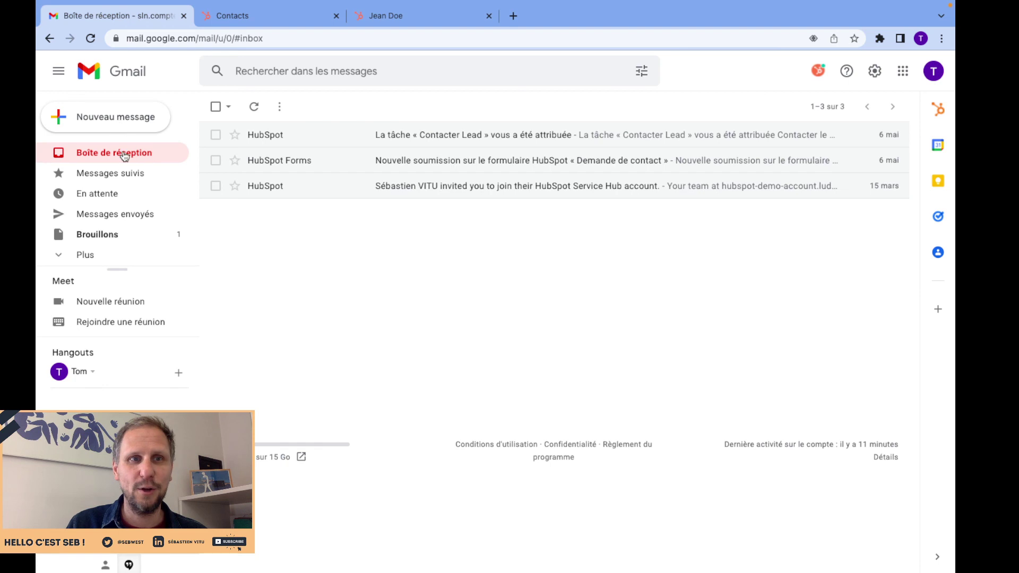
click(134, 124)
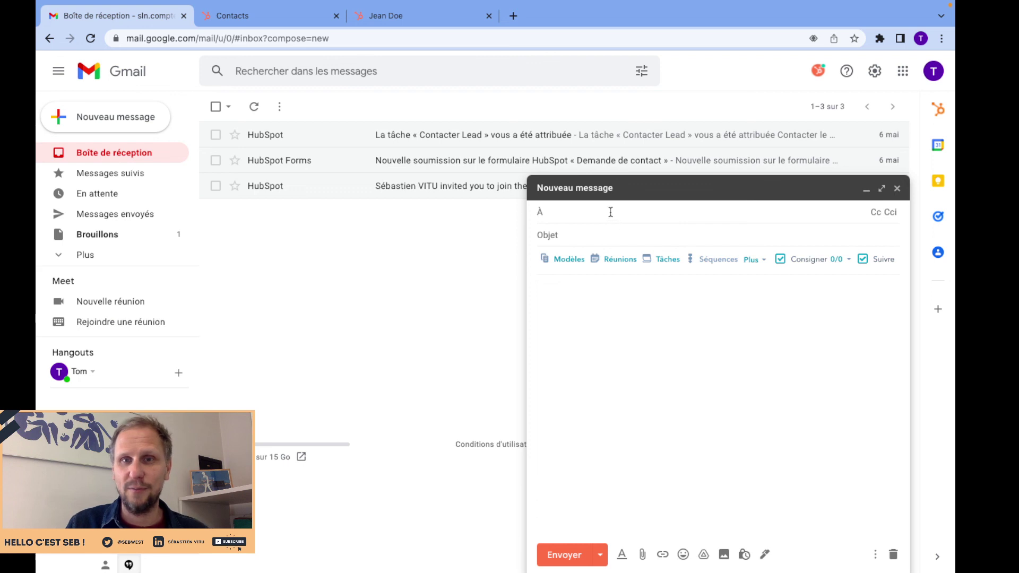
text(seb)
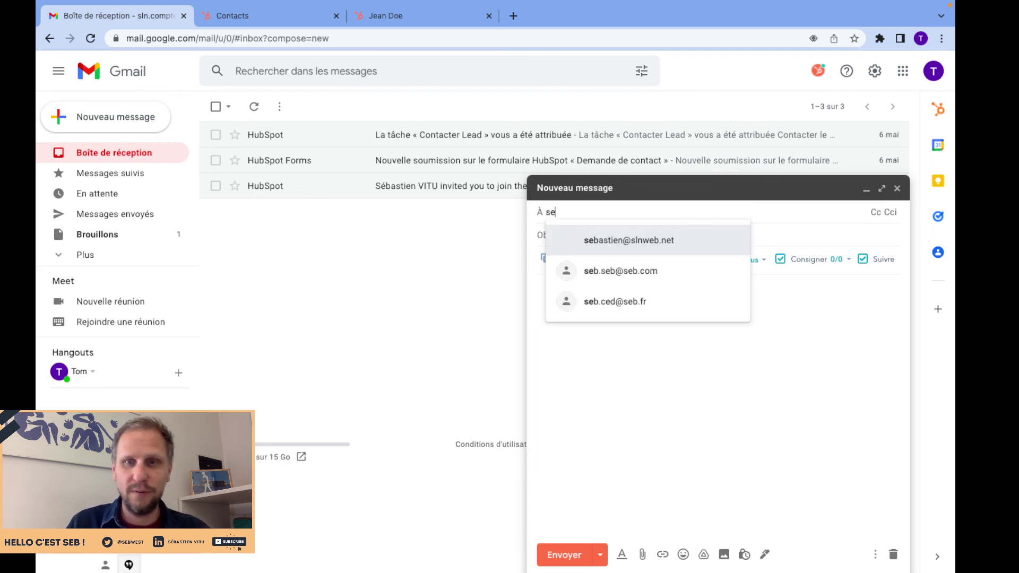
click(646, 272)
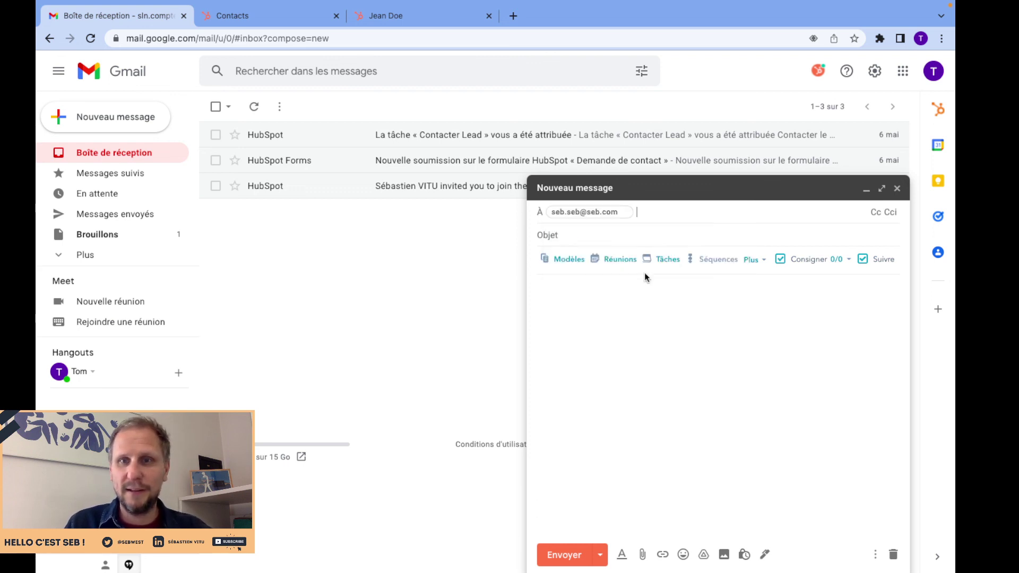
click(716, 264)
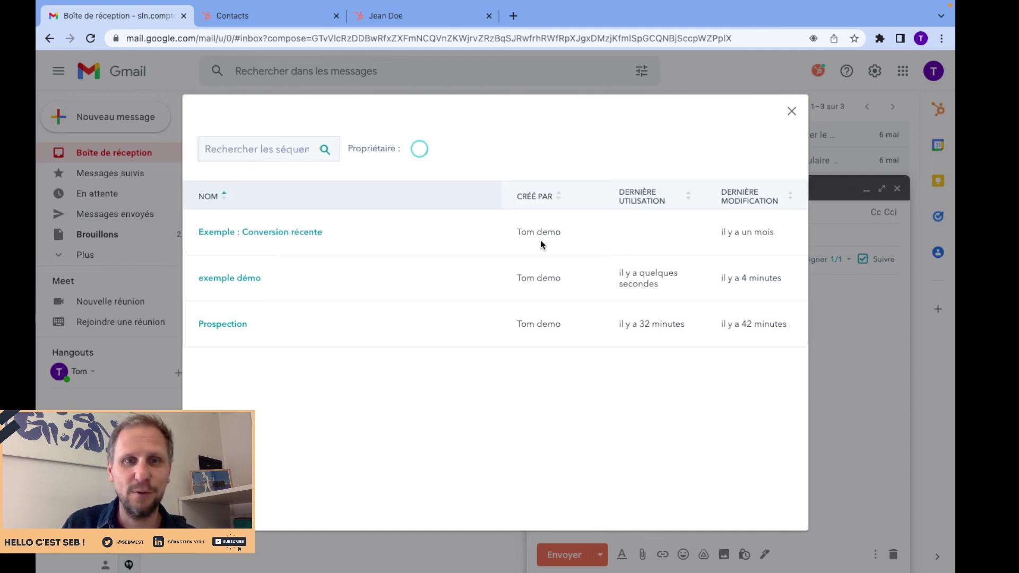
click(237, 276)
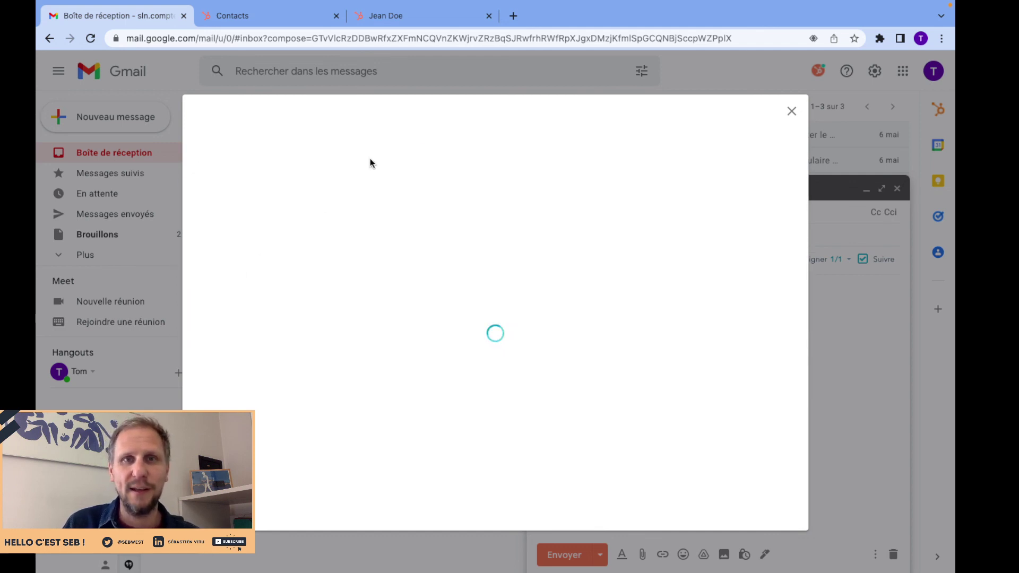
- Return to the contact record and review the personalised first e-mail and following steps of "exemple démo"
click(428, 17)
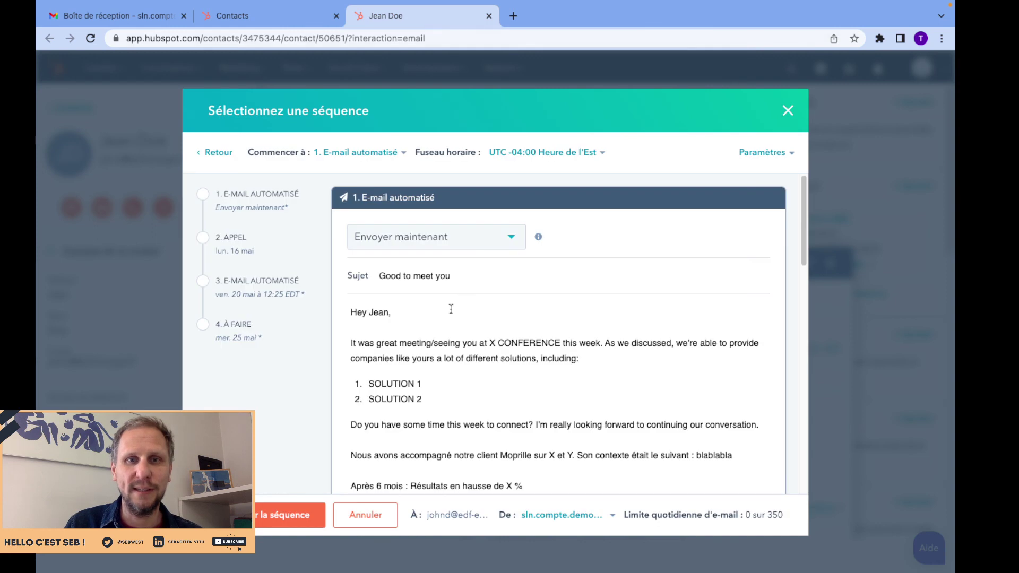
scroll(502, 328, down, 7)
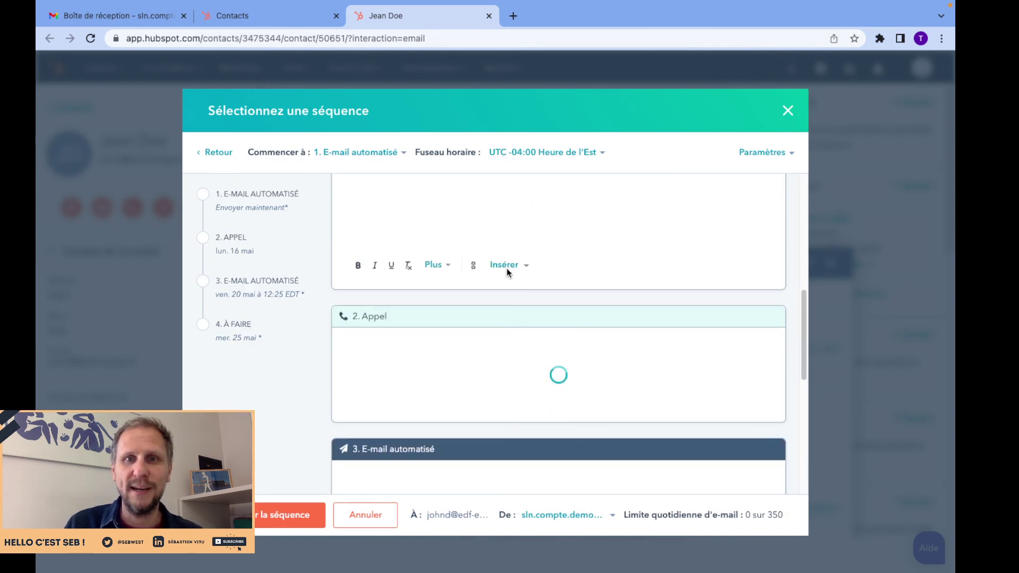
scroll(506, 268, up, 3)
scroll(507, 269, up, 7)
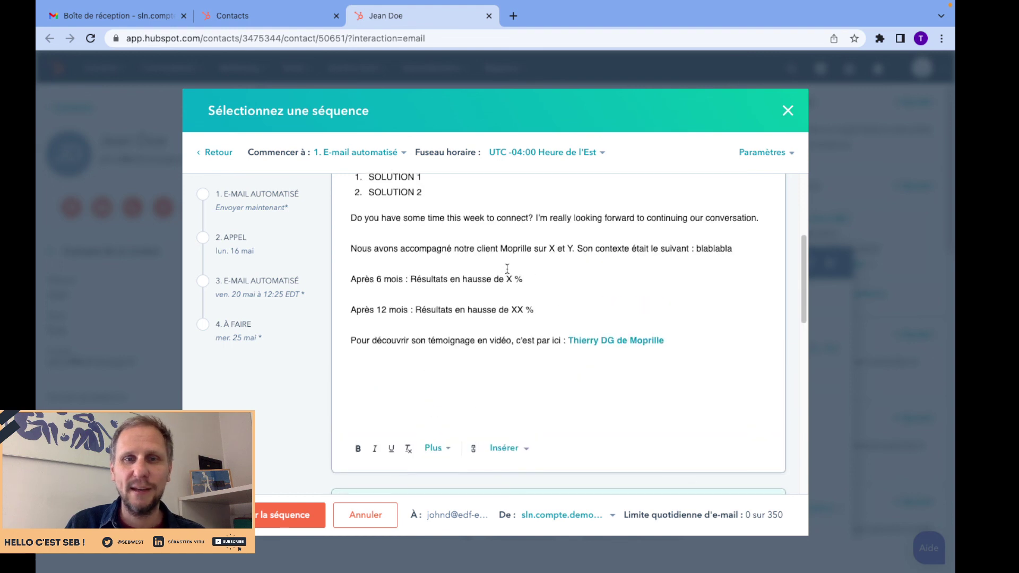
- Back in Gmail, review the missing contact information and first e-mail in the sequence preview, and close it without enrolling the contact
click(139, 18)
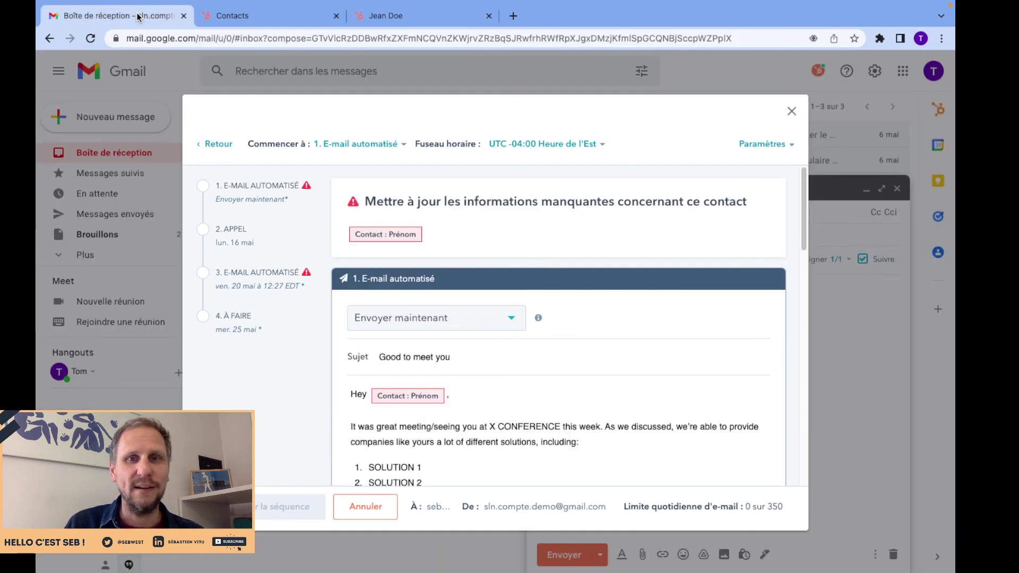
scroll(600, 375, down, 1)
scroll(600, 375, down, 7)
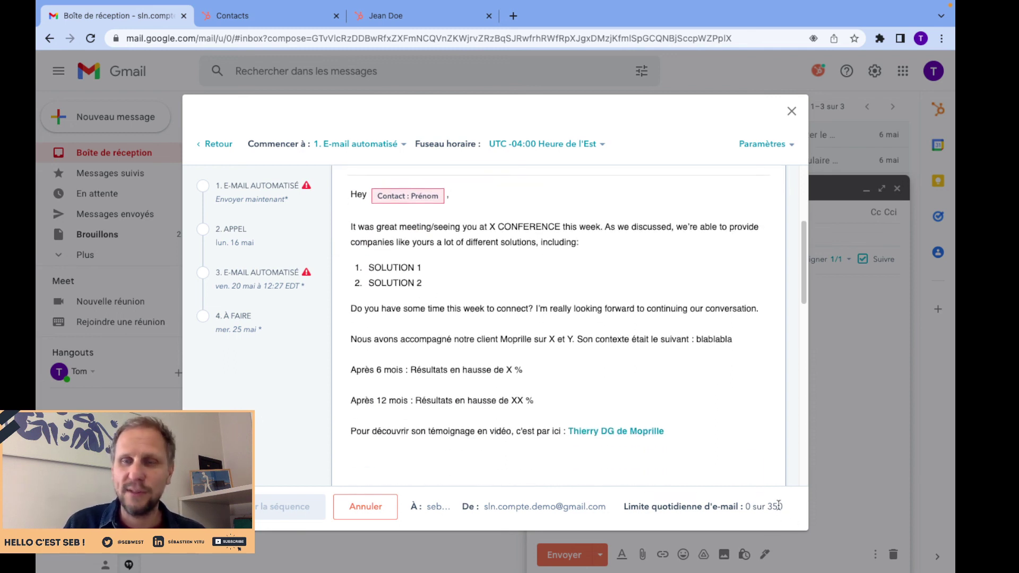
click(789, 114)
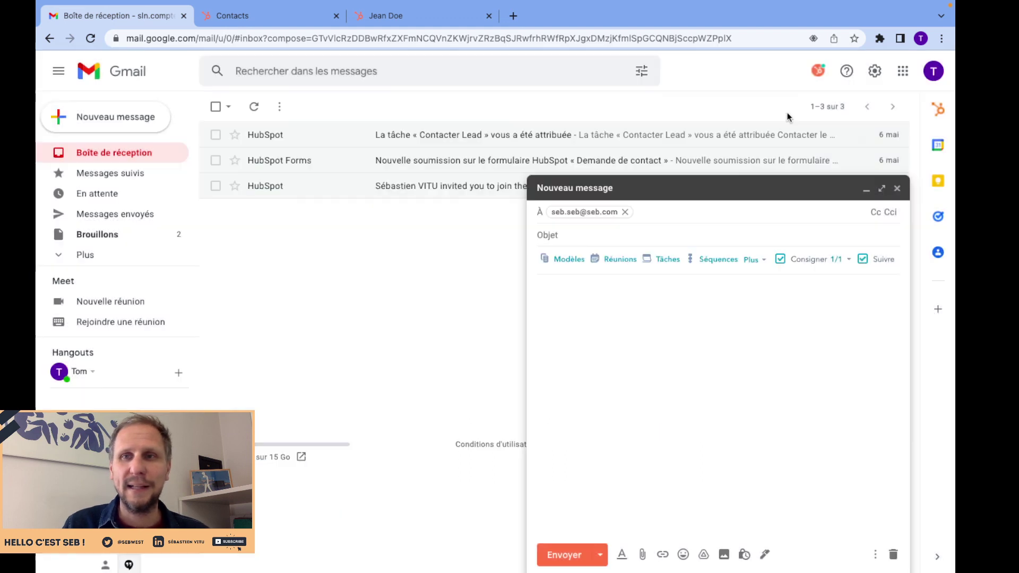
- Return to the contacts list and leave the sequence enrolment page without enrolling the three selected contacts
click(269, 20)
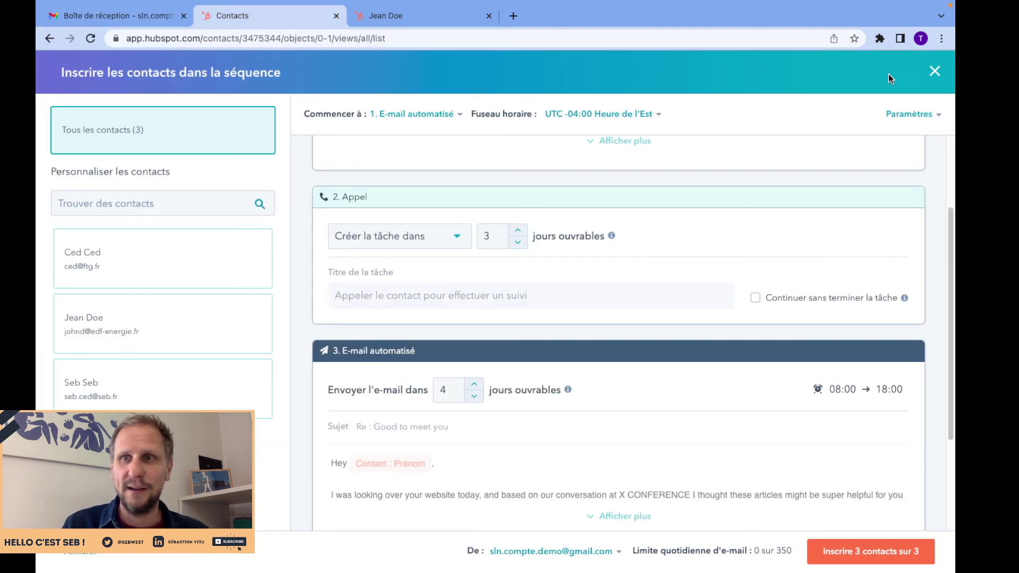
click(935, 70)
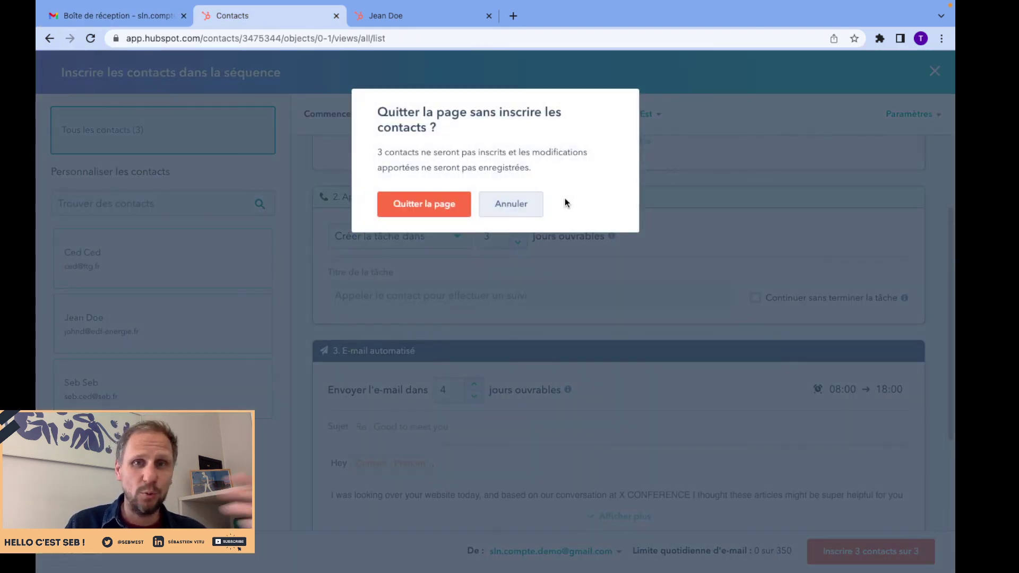
click(415, 204)
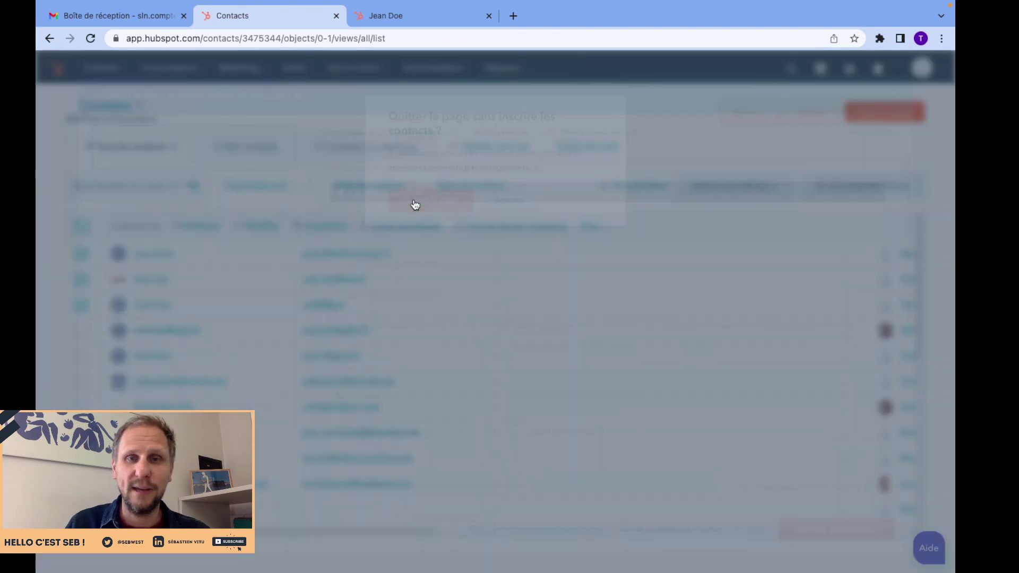